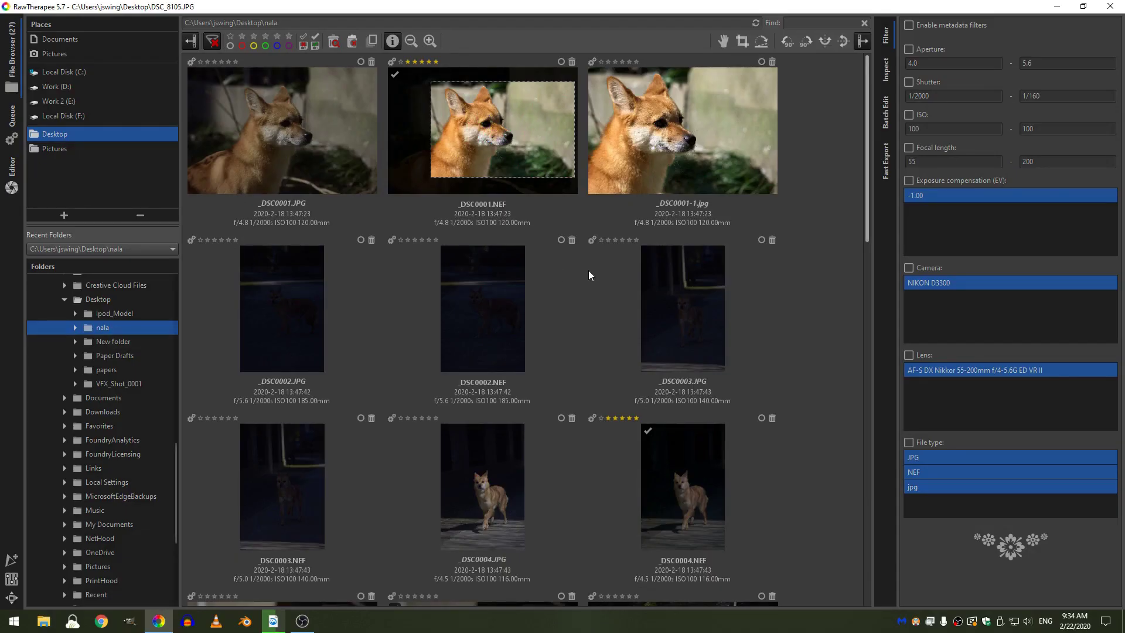
Select _DSC0001.NEF and filter the file browser to show only five-star photos.
scroll(568, 264, "down", 10)
scroll(560, 258, "up", 5)
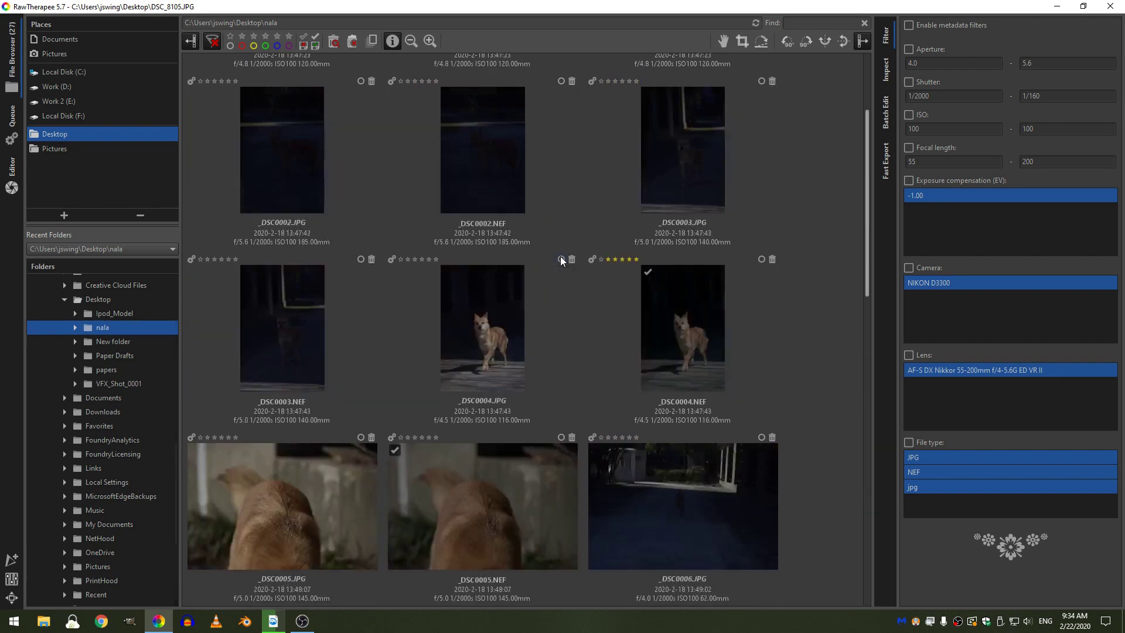
scroll(549, 255, "up", 3)
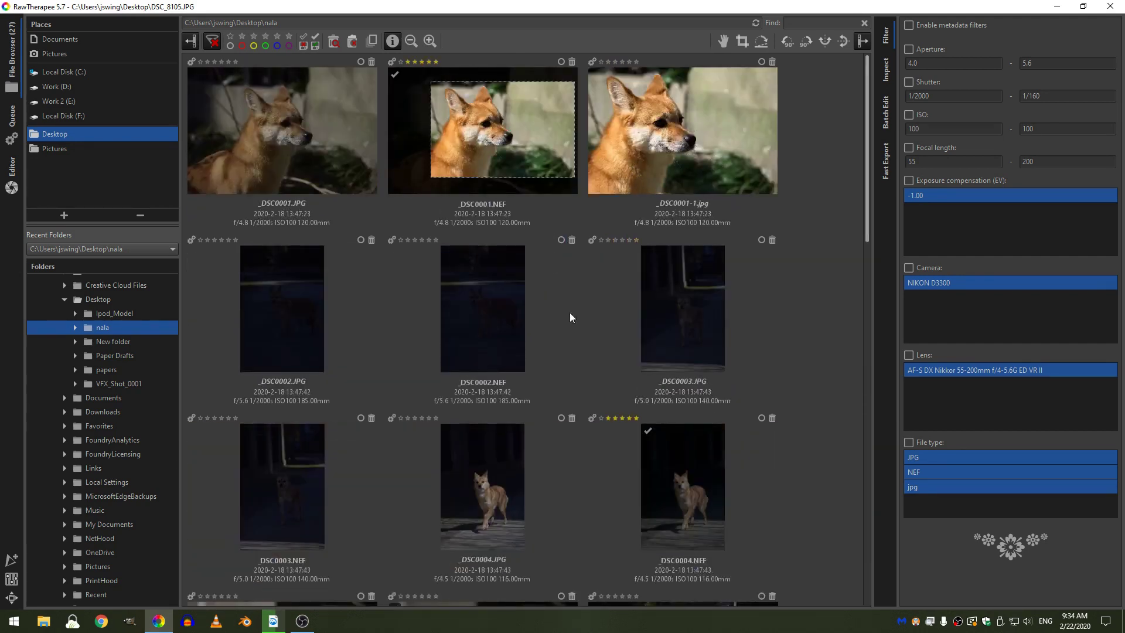
scroll(551, 362, "down", 3)
scroll(552, 361, "down", 3)
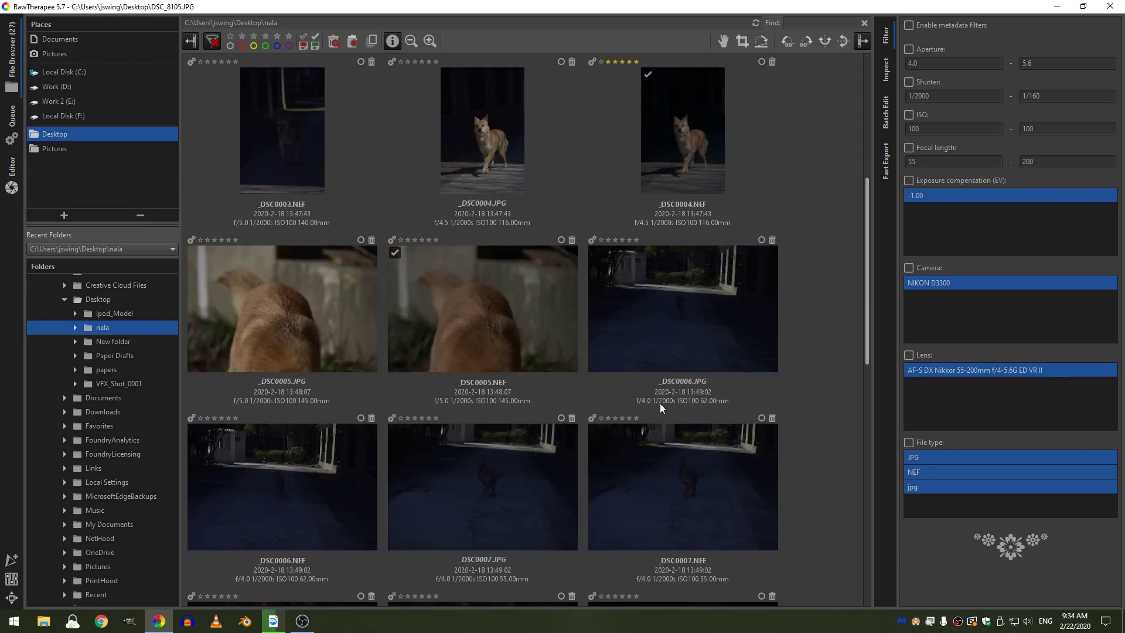
scroll(659, 402, "down", 6)
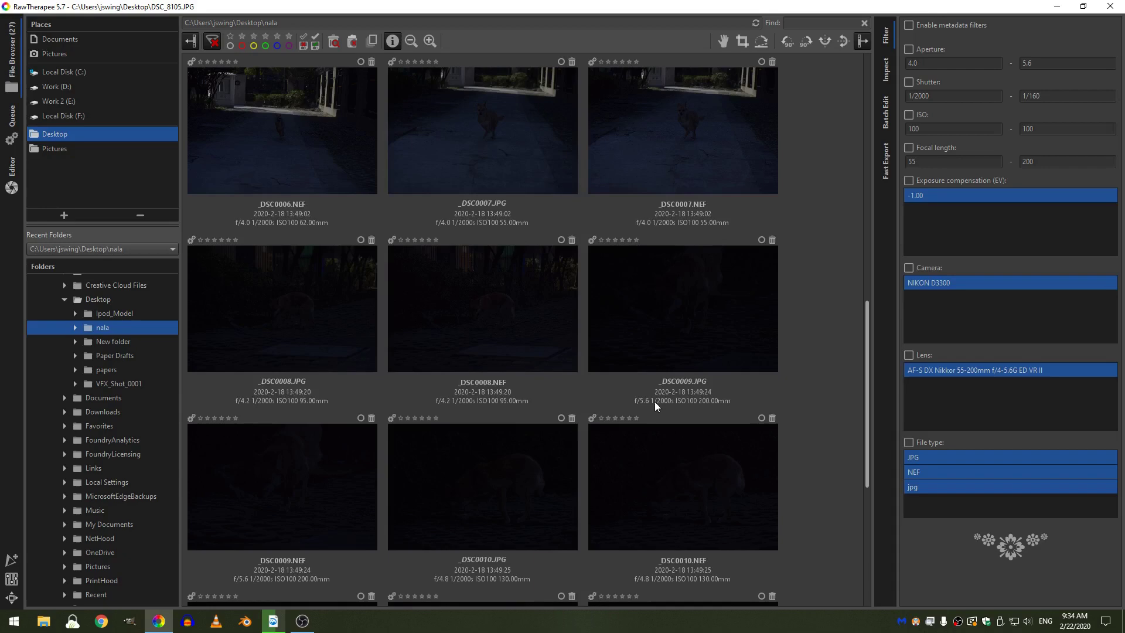
scroll(655, 402, "down", 6)
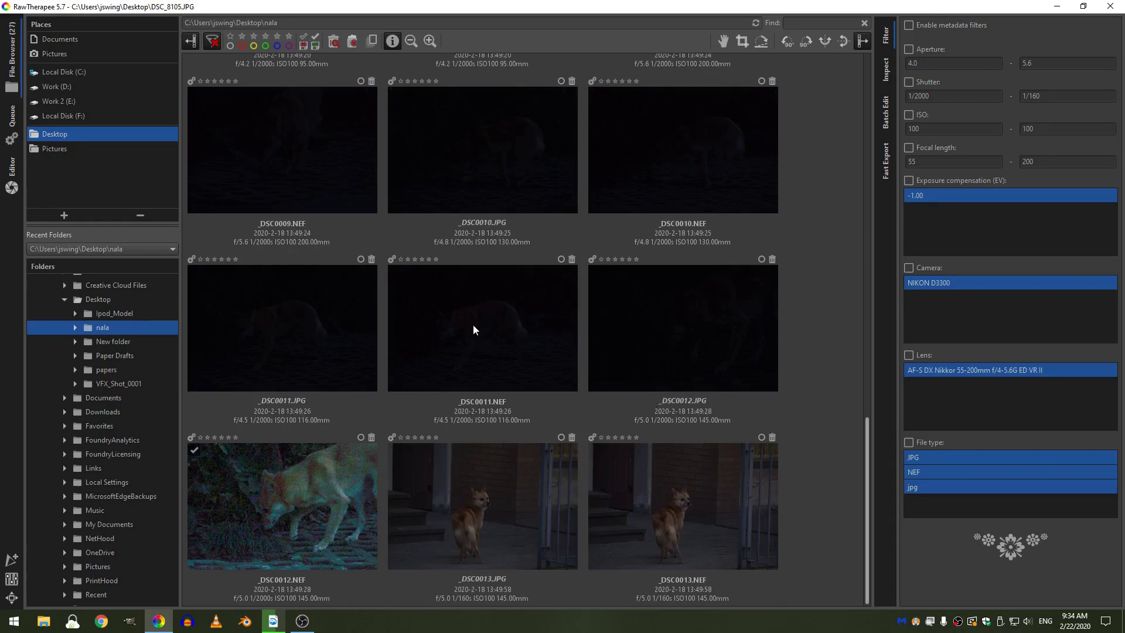
scroll(560, 350, "up", 18)
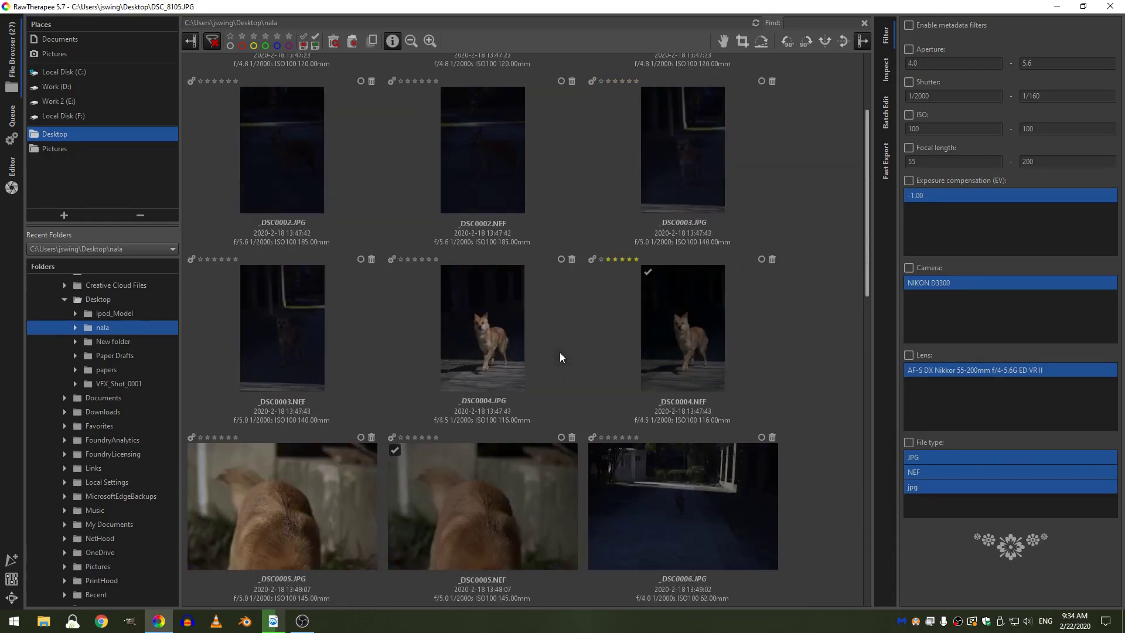
scroll(560, 353, "up", 3)
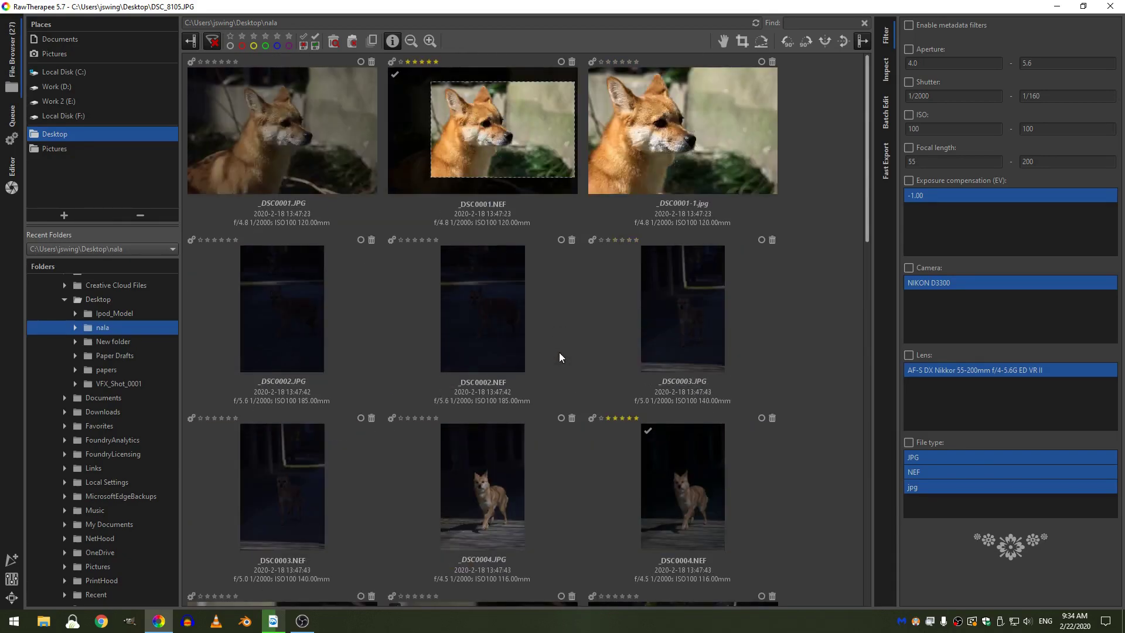
left_click(483, 153)
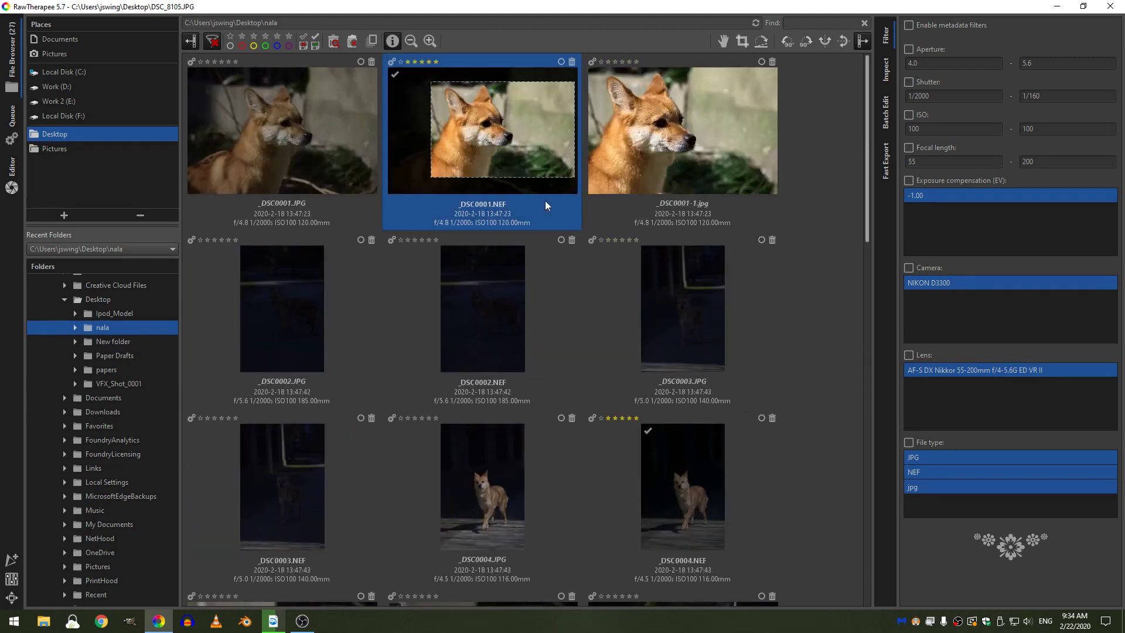
mouse_move(868, 138)
left_mouse_down()
mouse_move(867, 163)
mouse_move(866, 126)
left_mouse_up()
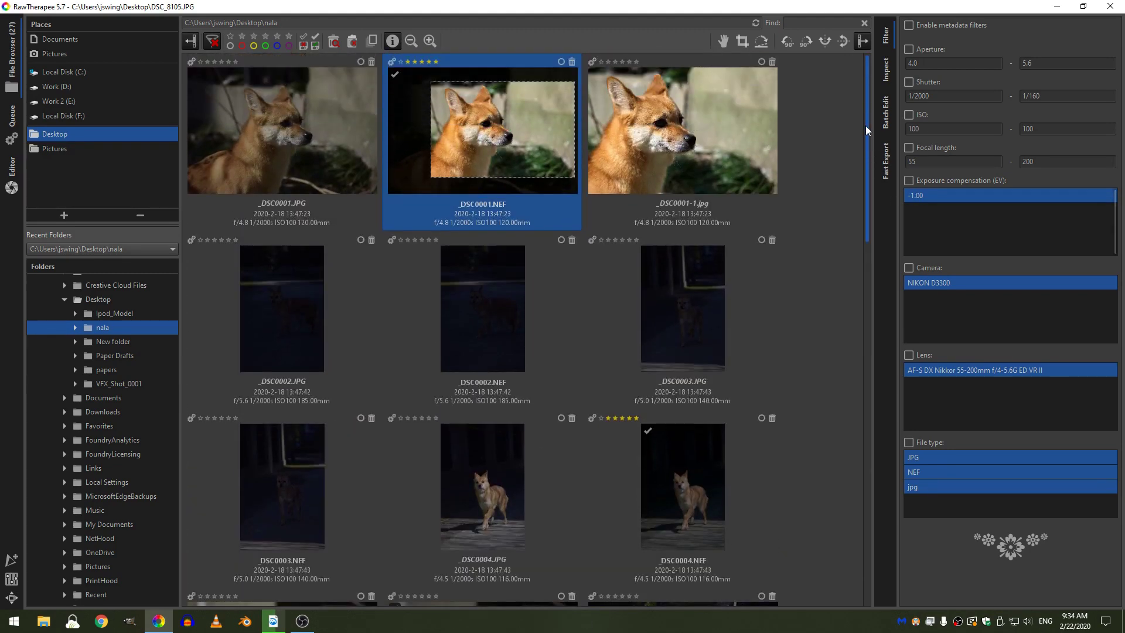
left_click(290, 38)
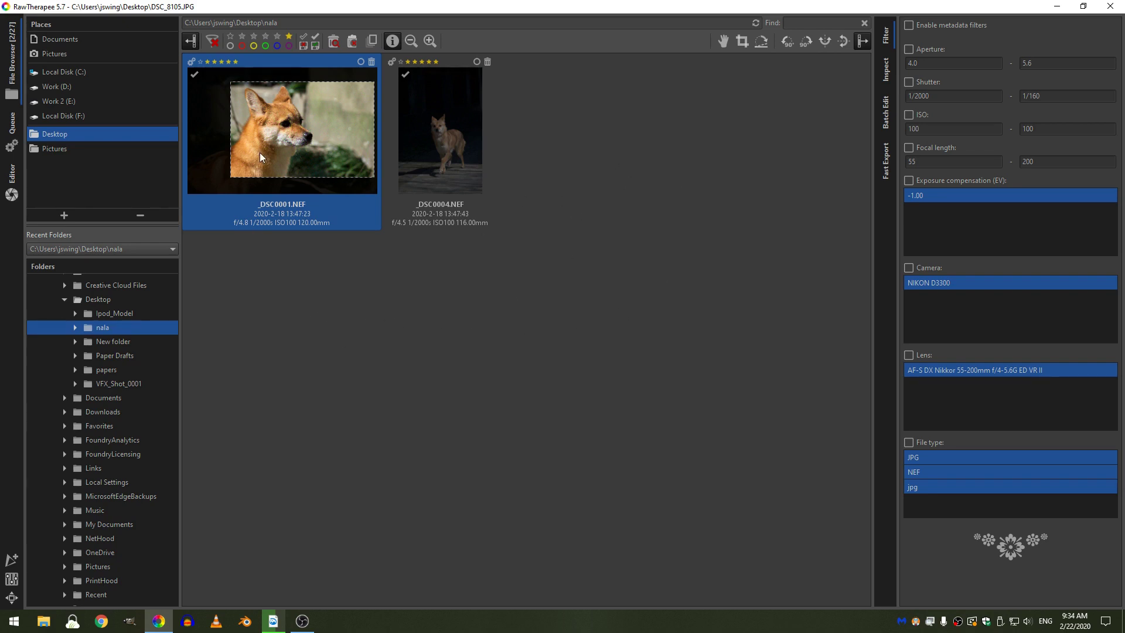
Clear _DSC0001.NEF's processing profile via Processing profile operations > Clear.
right_click(251, 115)
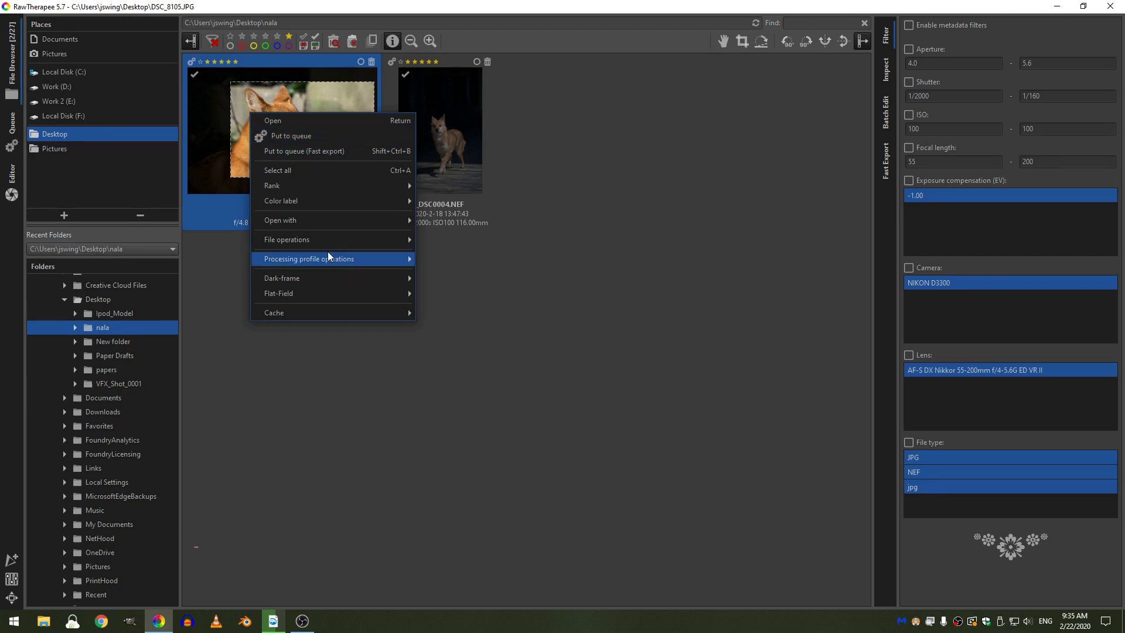
mouse_move(280, 261)
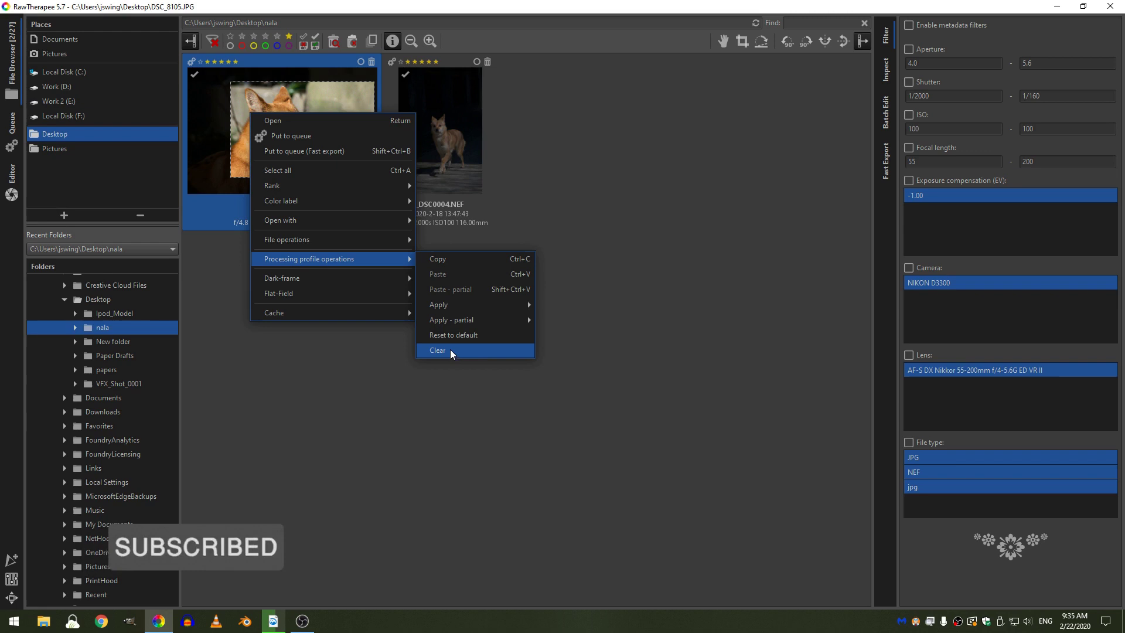
left_click(433, 349)
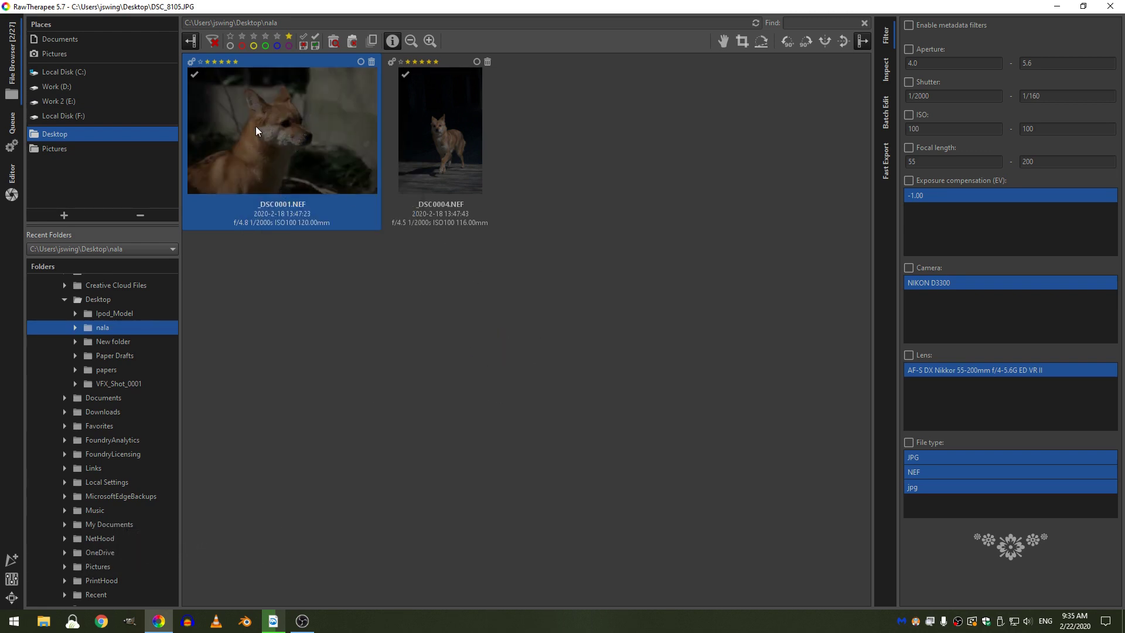
Open _DSC0001.NEF in the Editor and apply the automatically selected lens profile.
double_click(297, 127)
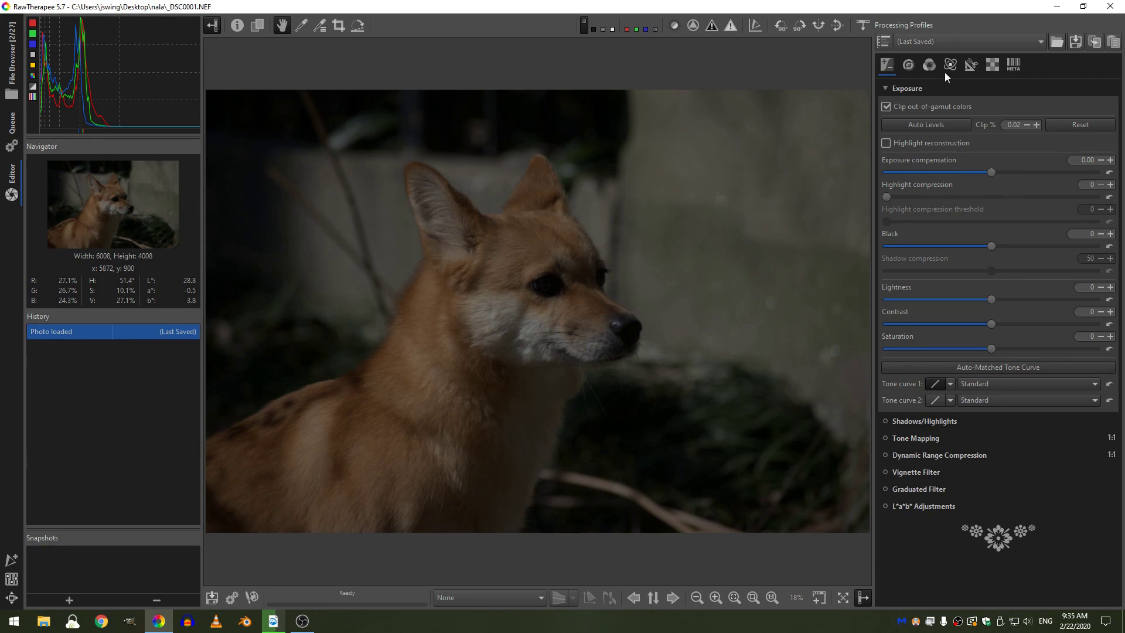
left_click(971, 65)
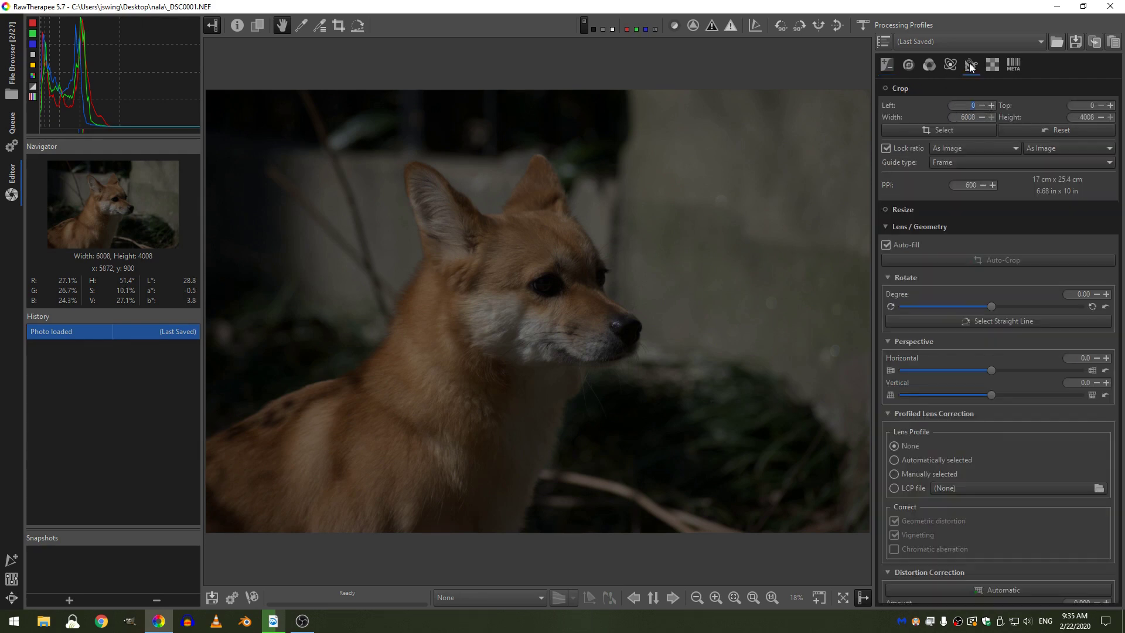
left_click(944, 462)
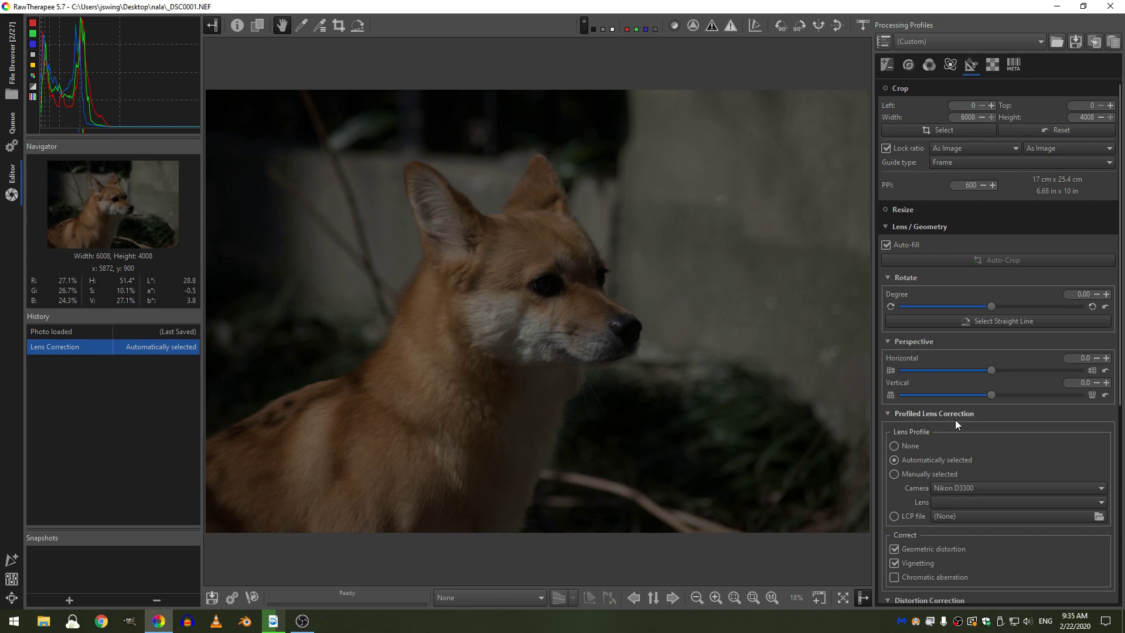
Enable Crop and frame the dog's head with a 16:9 locked ratio (4670×2627).
left_click(885, 88)
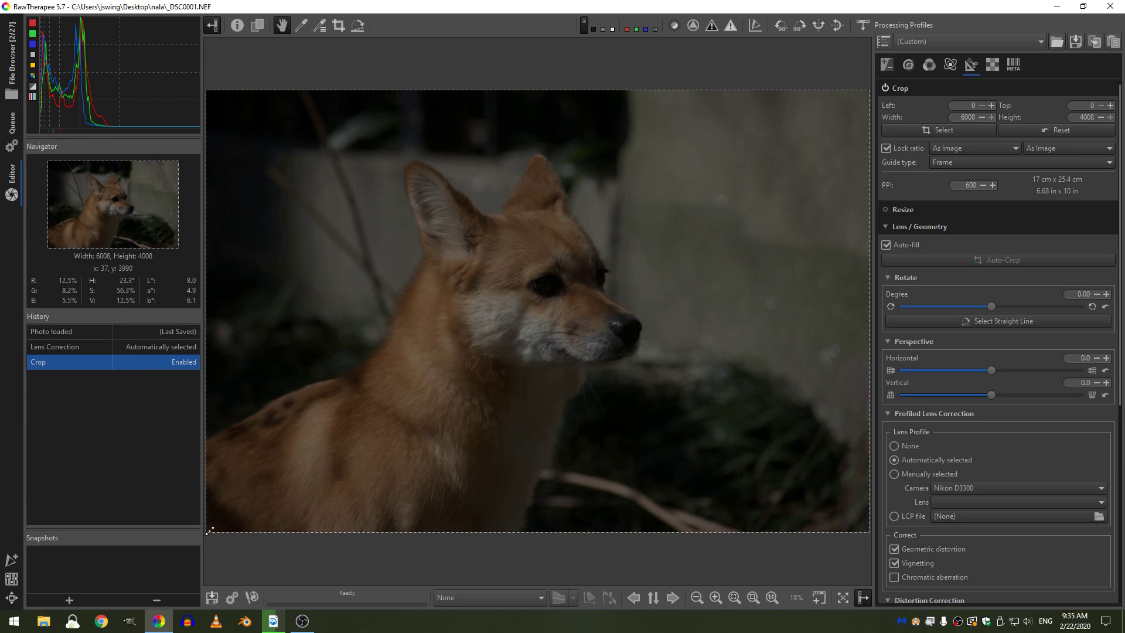
left_click_drag(209, 530, 254, 500)
left_click(1002, 148)
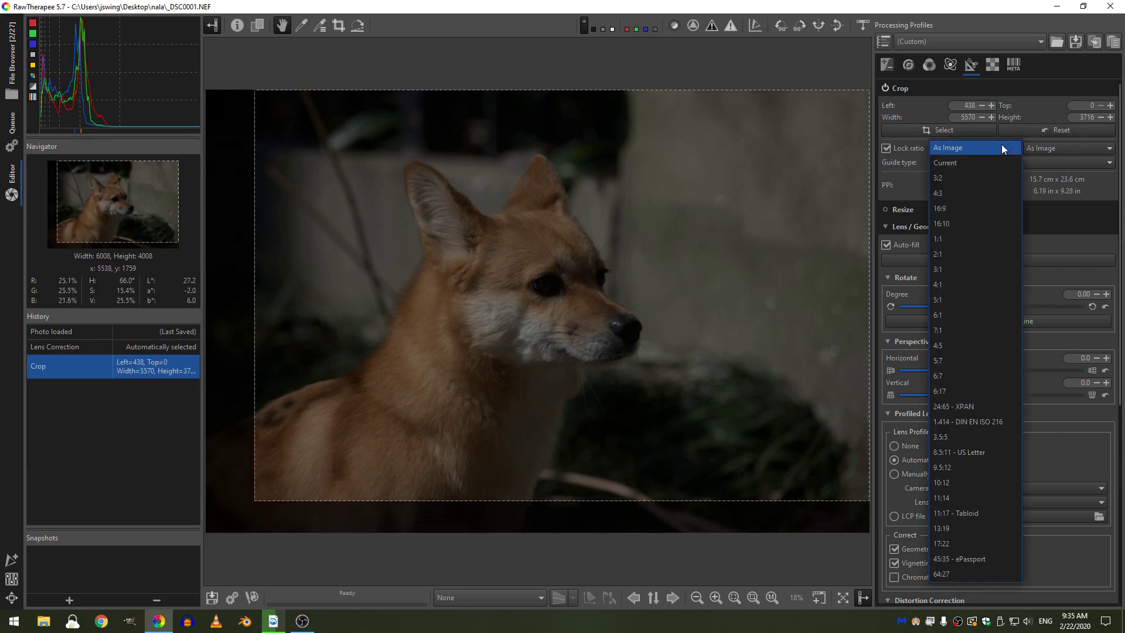
left_click(962, 344)
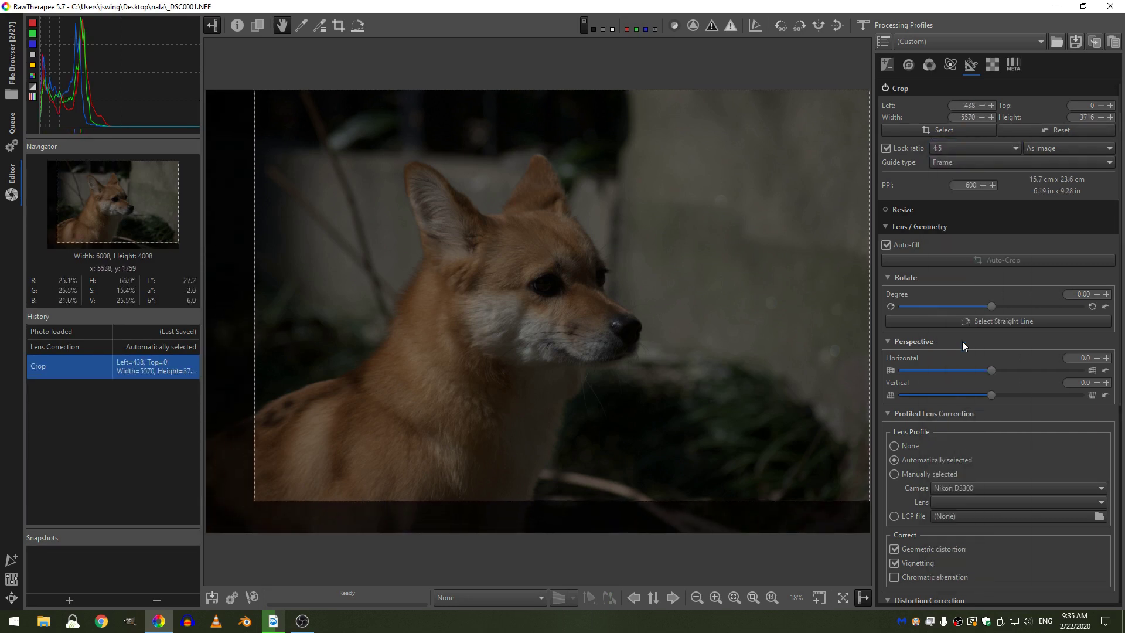
left_click_drag(583, 86, 608, 105)
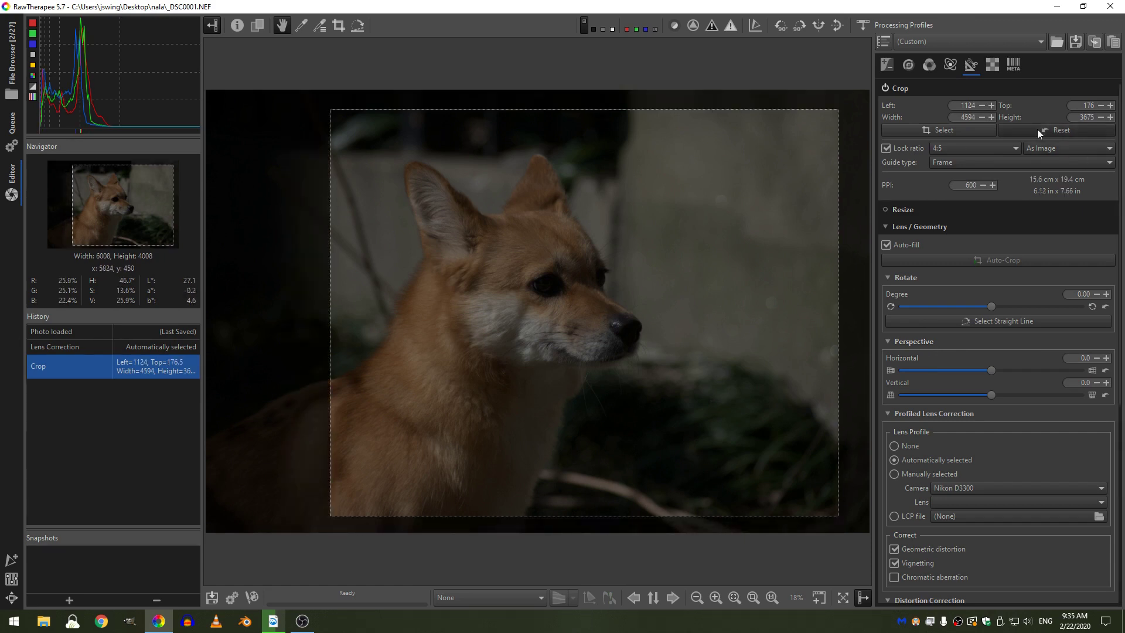
left_click(962, 146)
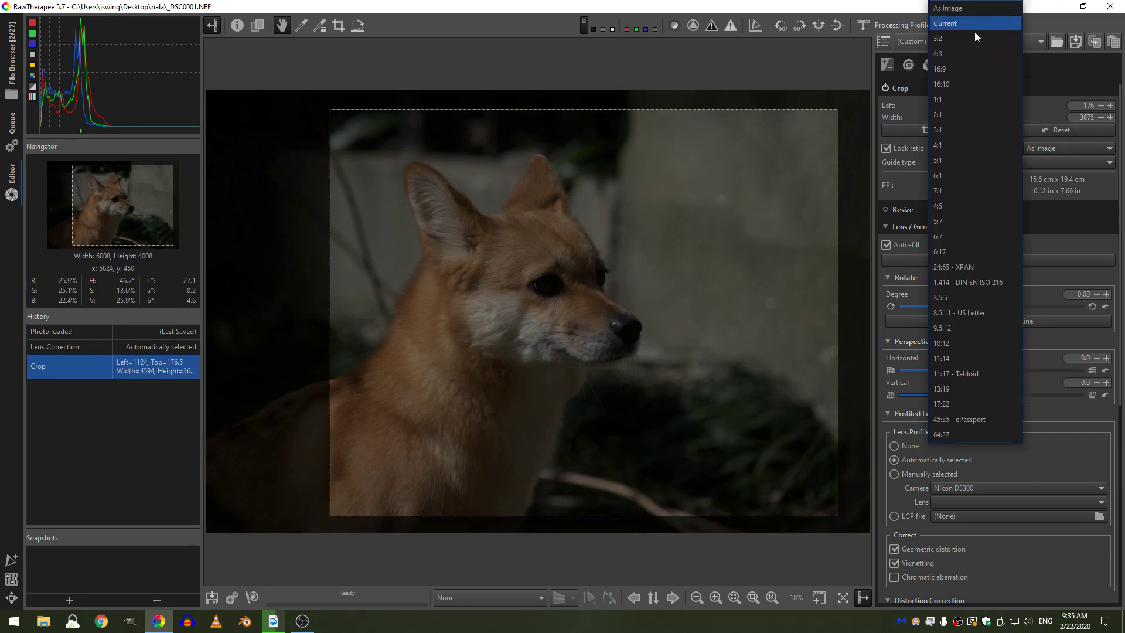
left_click(968, 67)
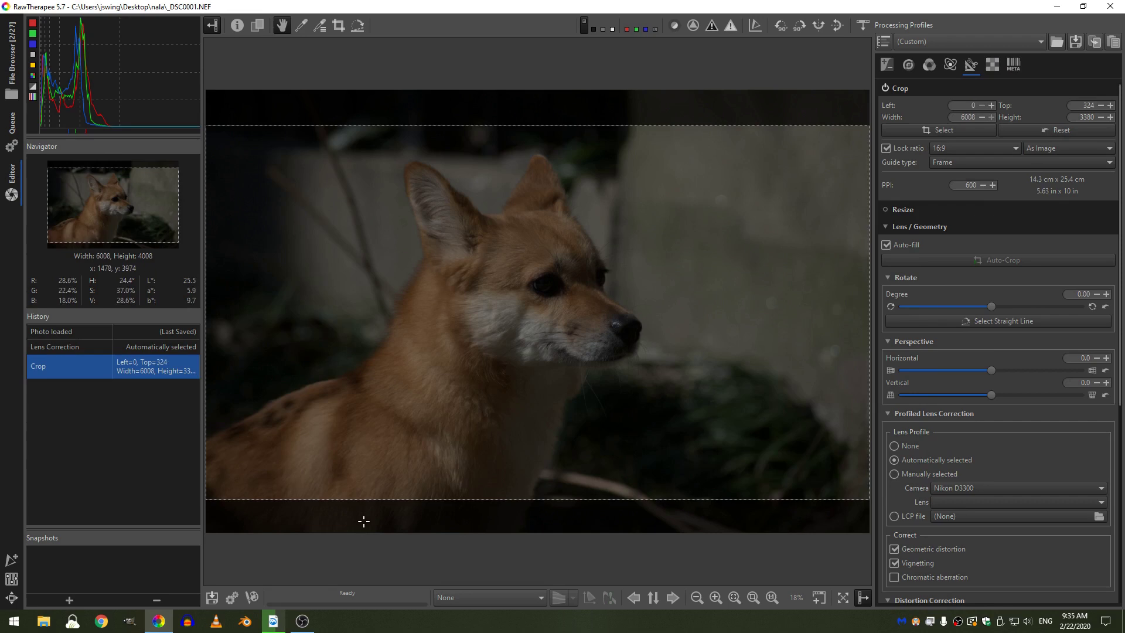
left_click_drag(363, 521, 590, 394)
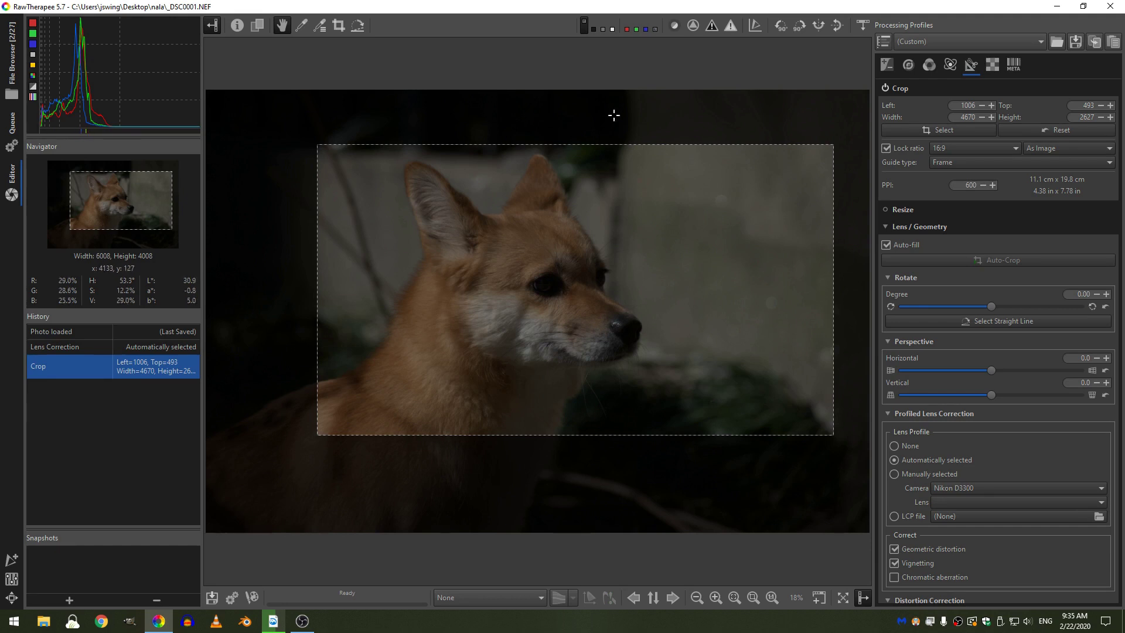
left_click_drag(673, 327, 700, 307)
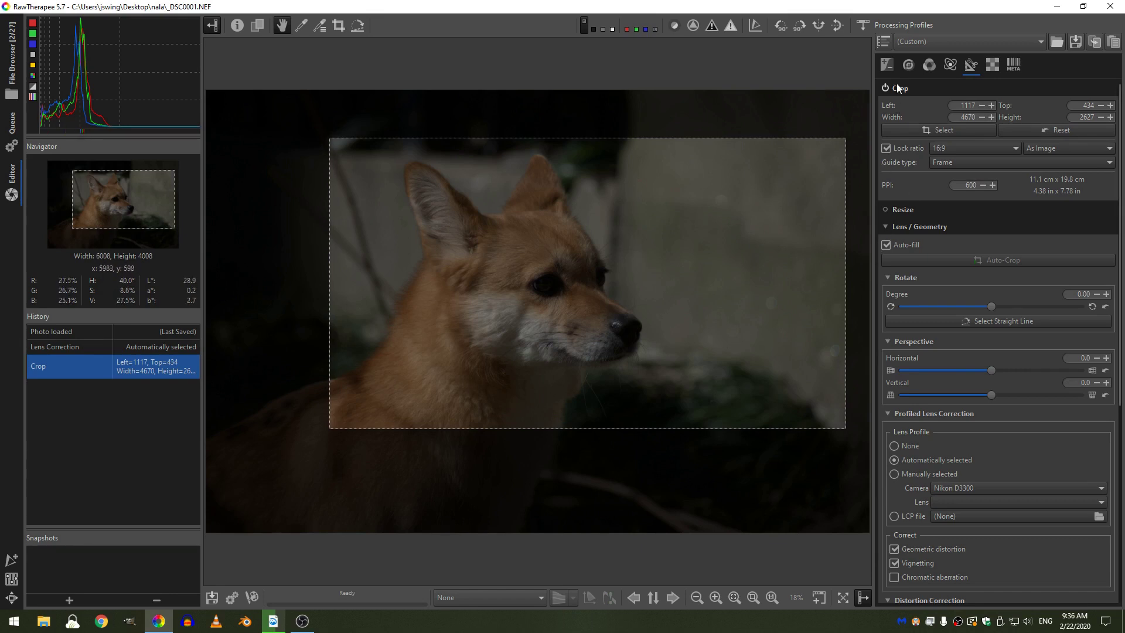
Set exposure 2.64, black 450, contrast 20, saturation 20, and nudge the crop slightly down.
left_click(887, 66)
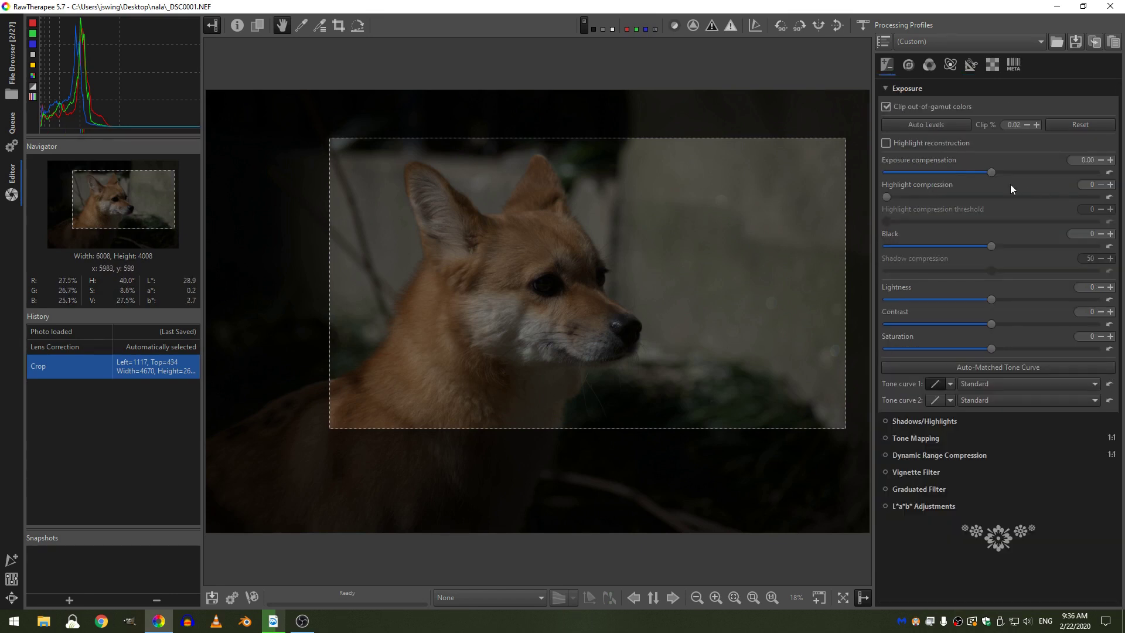
left_click_drag(1003, 170, 1021, 175)
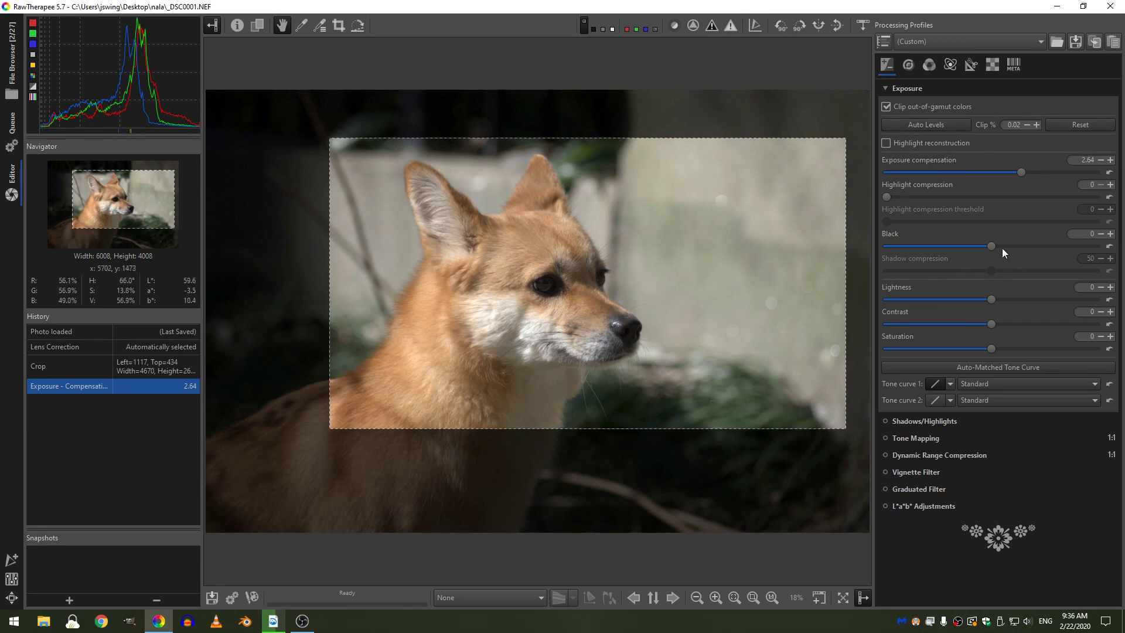
left_click_drag(994, 245, 1000, 245)
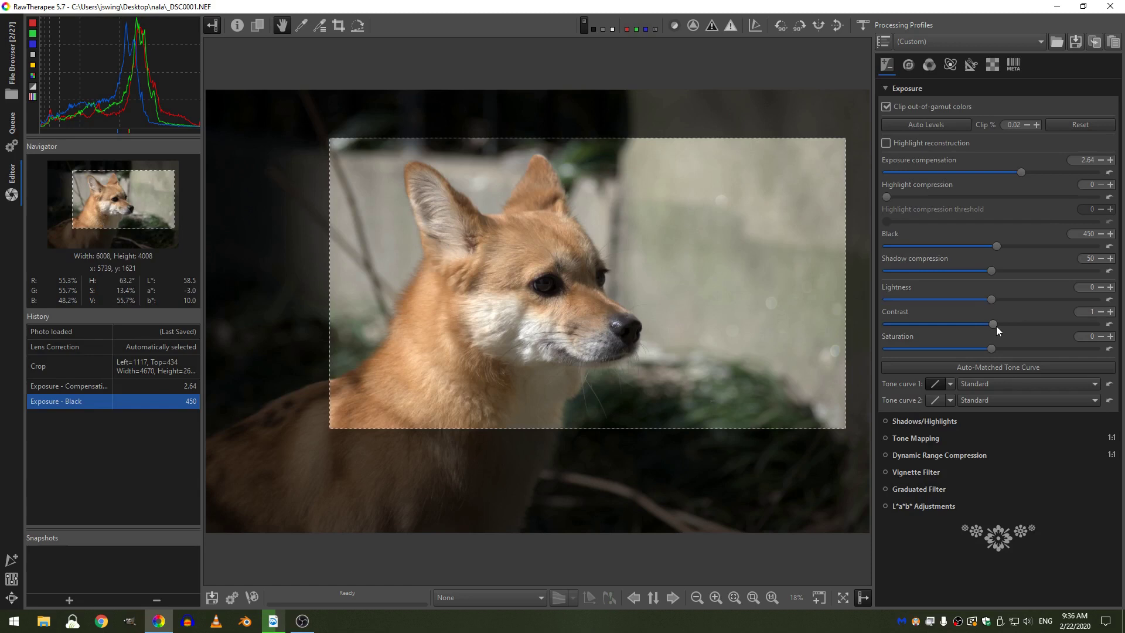
left_click_drag(996, 326, 1020, 329)
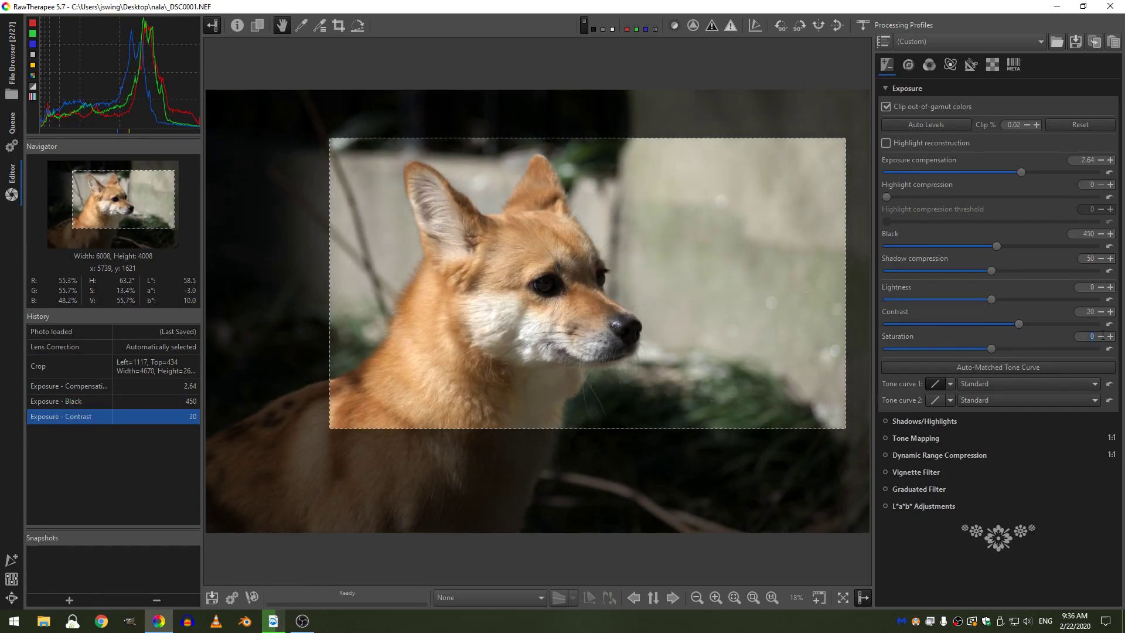
type("20")
key("Return")
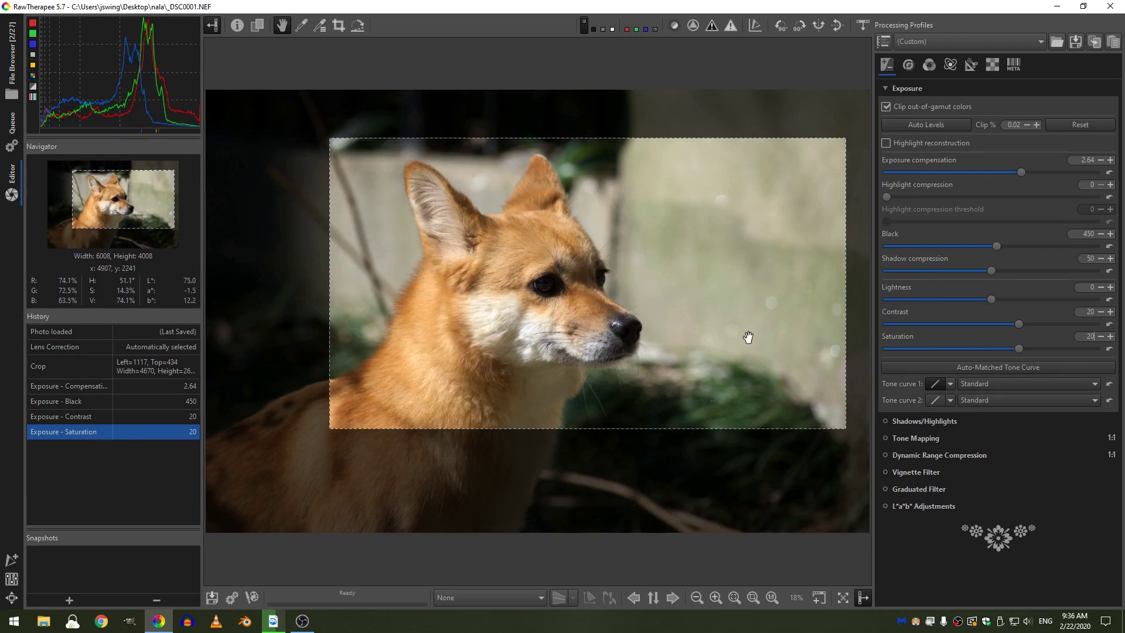
left_click_drag(746, 334, 749, 346)
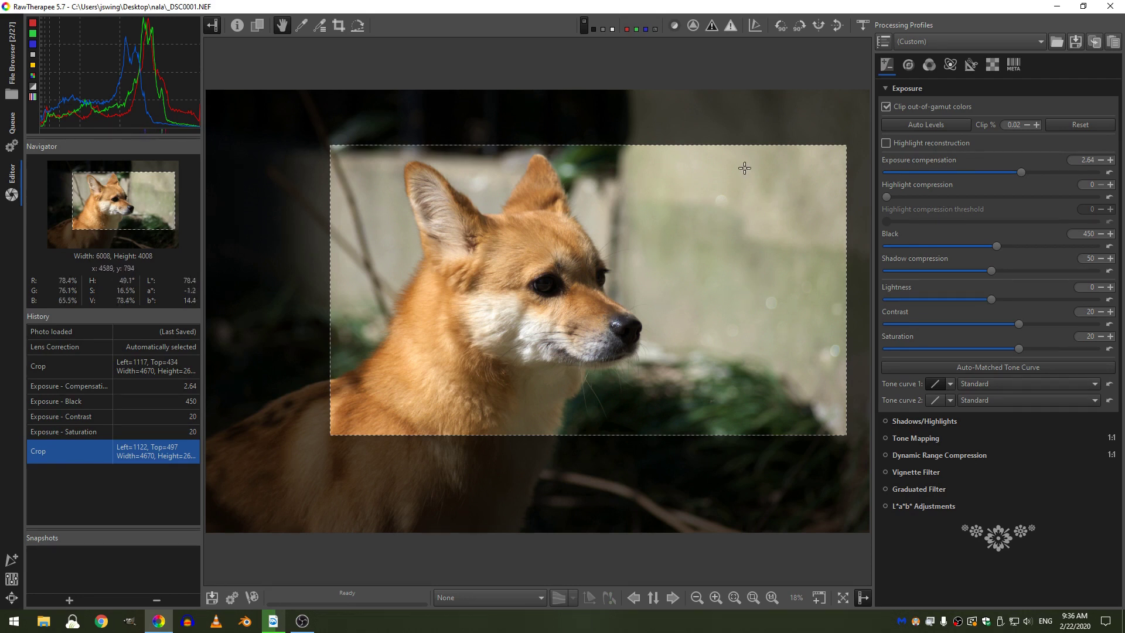
Zoom to 100% on the dog's eye and nose and enable Sharpening in the Detail tab.
left_click(908, 66)
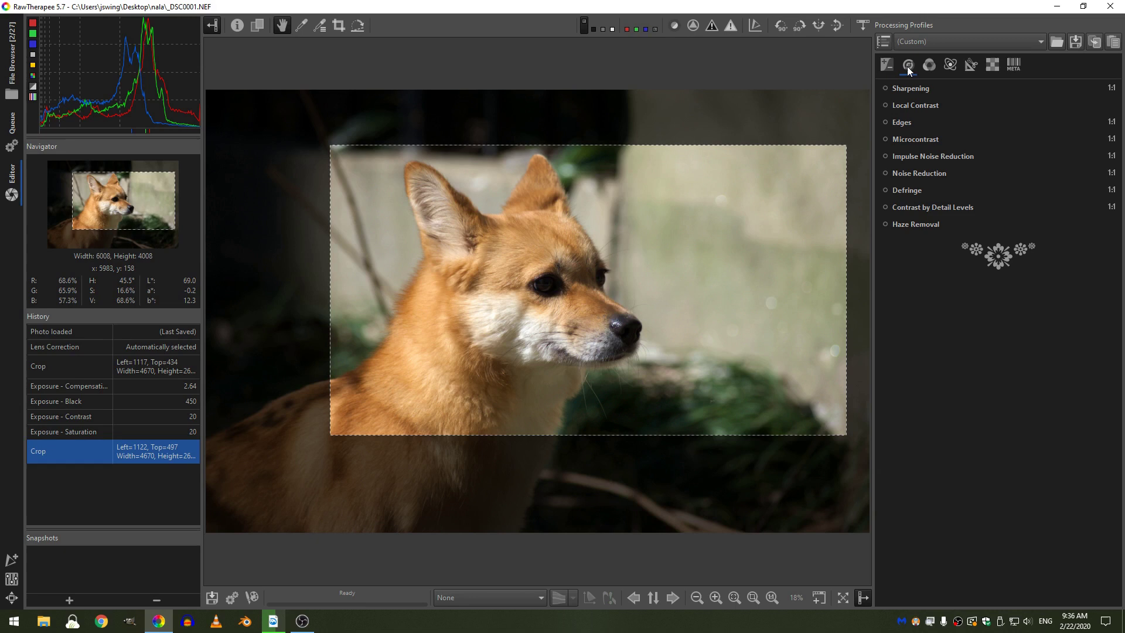
left_click(776, 595)
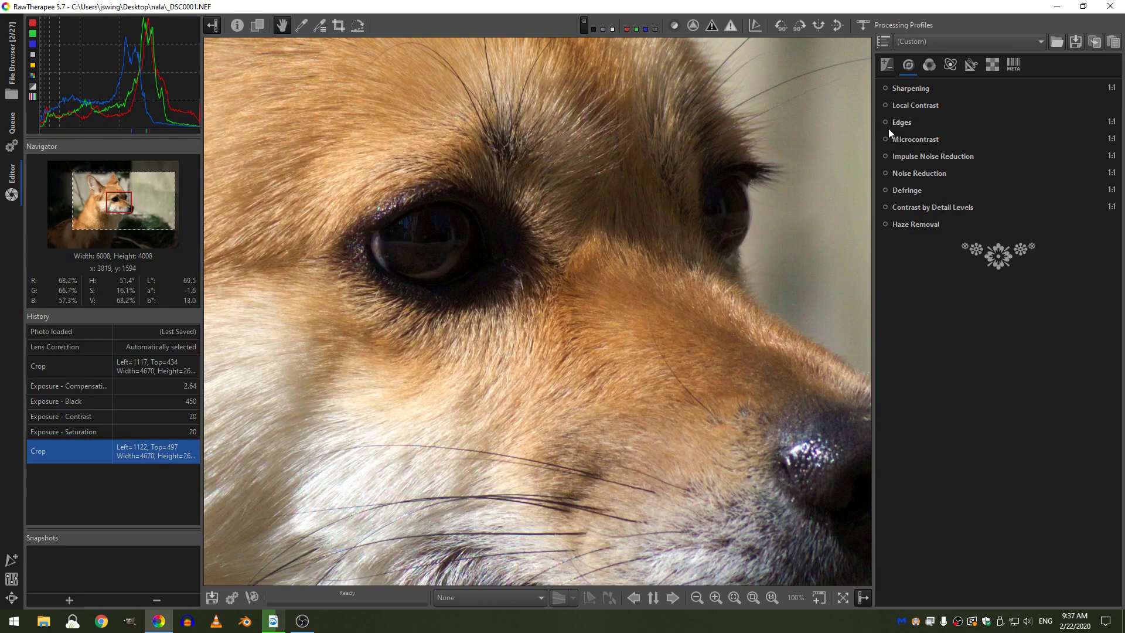
left_click(908, 86)
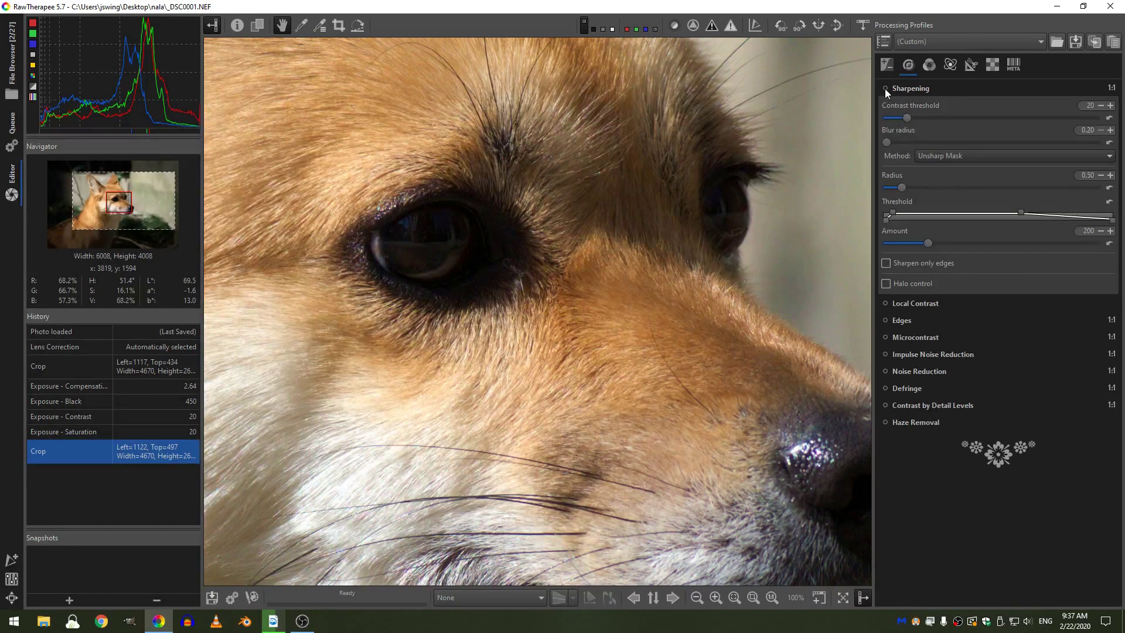
left_click_drag(834, 474, 558, 322)
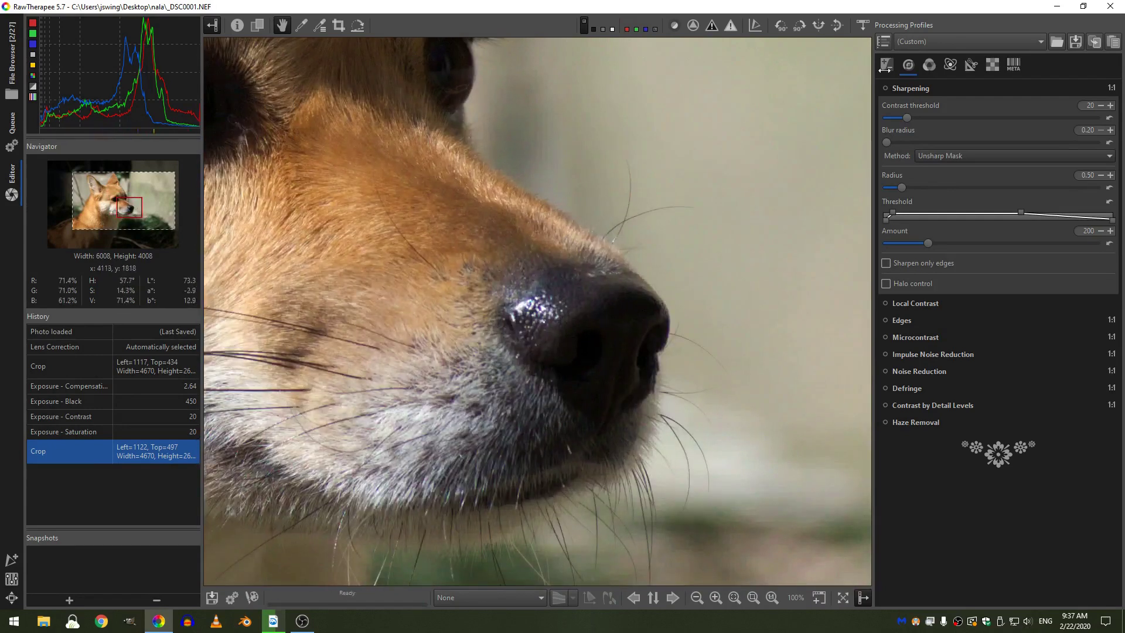
left_click(886, 88)
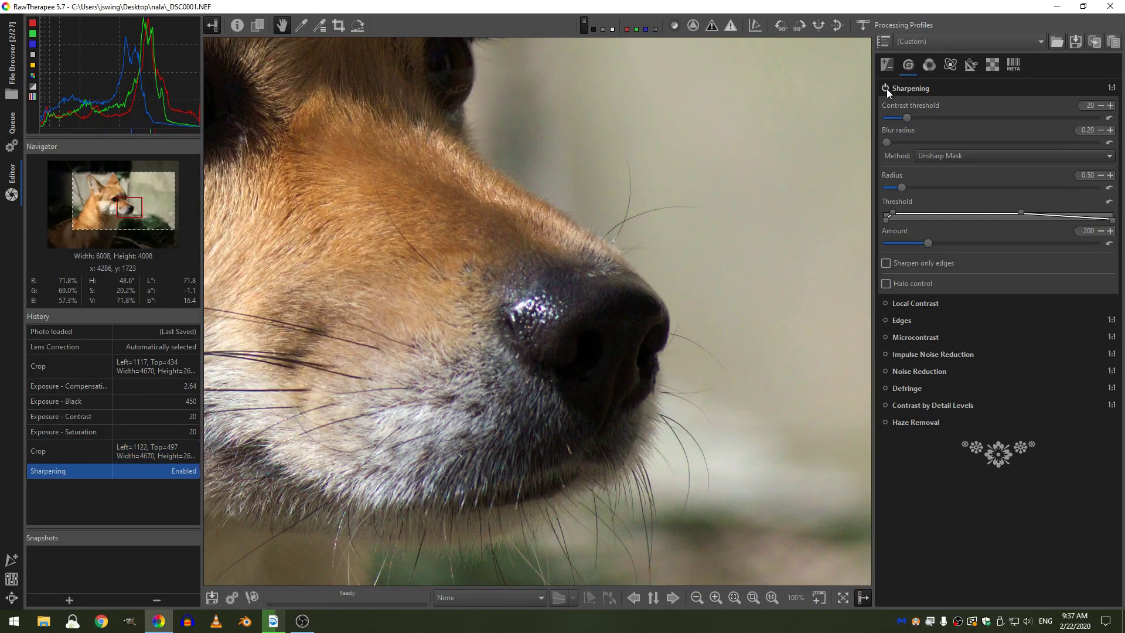
left_click(886, 89)
left_click(886, 88)
Set the Unsharp Mask amount to 400, toggling sharpening off and on to compare.
left_click(1096, 243)
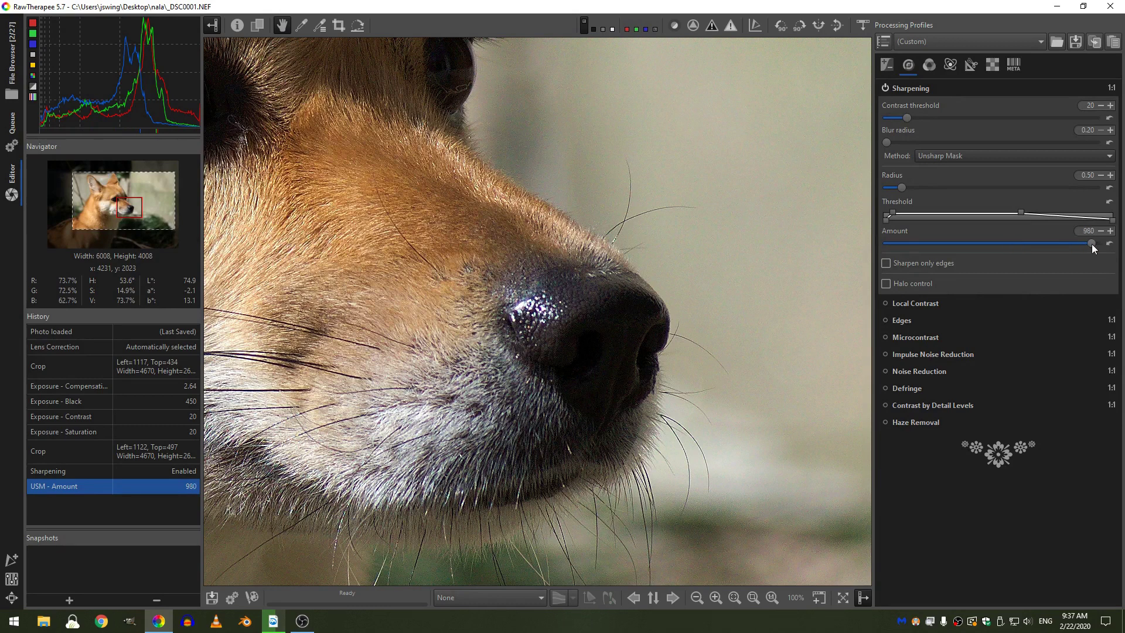
left_click_drag(1047, 244, 944, 250)
left_click(1110, 244)
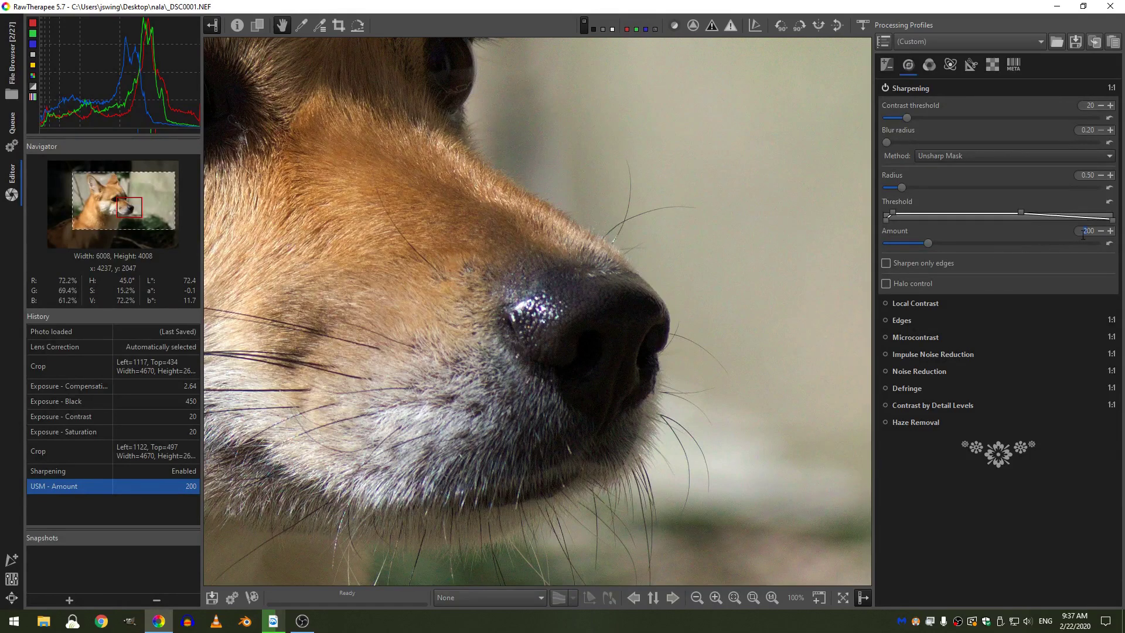
type("4")
key("Return")
scroll(580, 205, "up", 2)
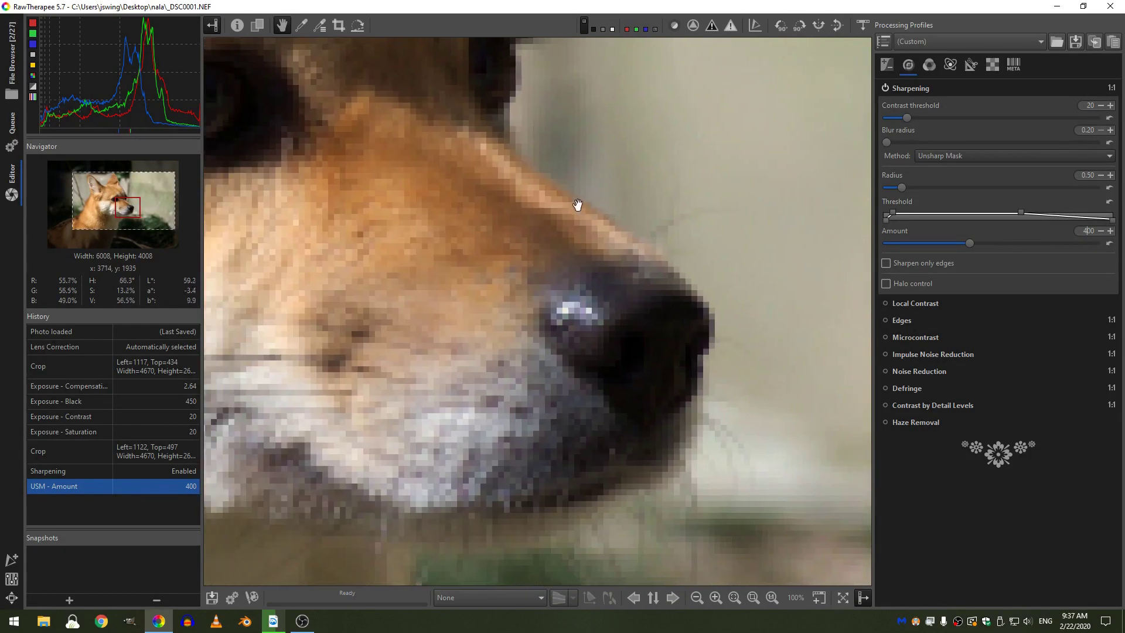
left_click(886, 88)
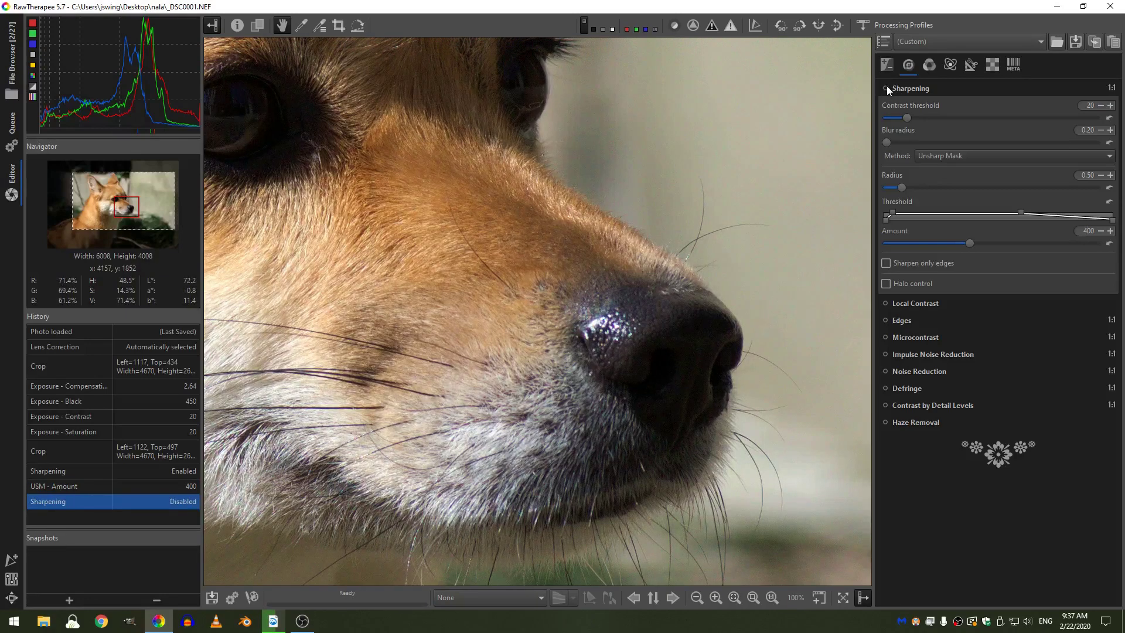
left_click(887, 86)
left_click_drag(648, 136, 861, 275)
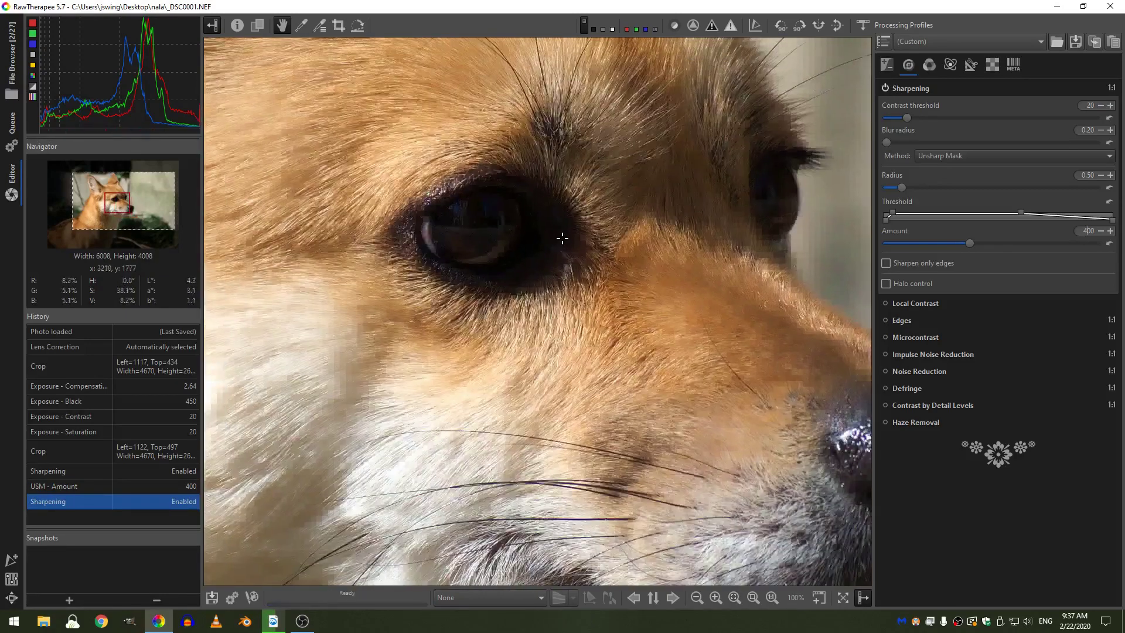
left_click(886, 88)
left_click(885, 87)
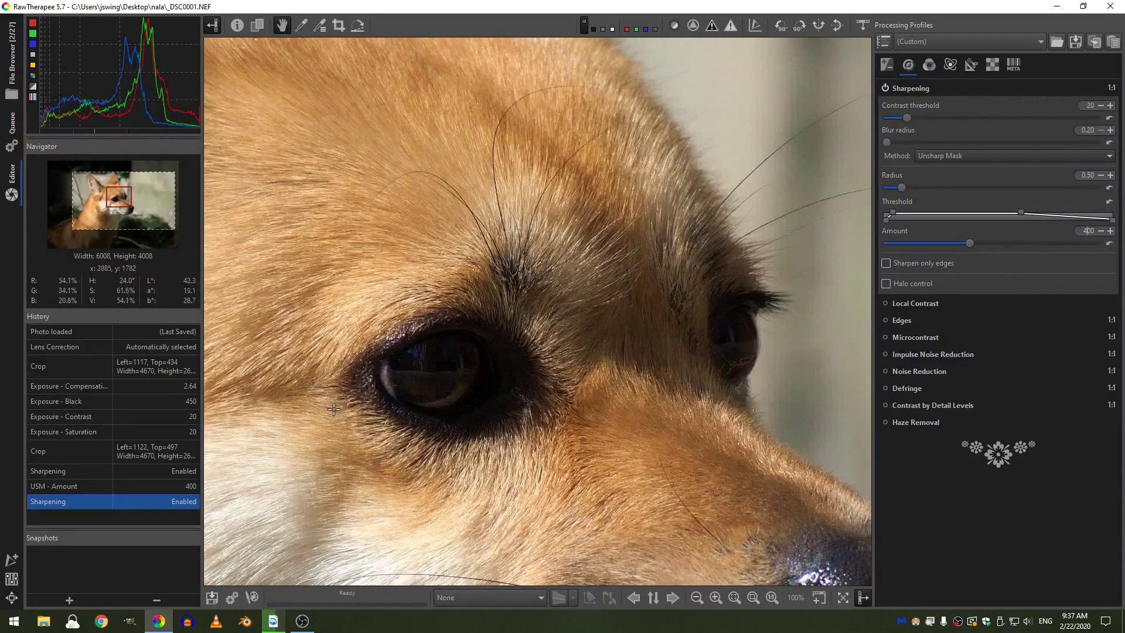
left_click_drag(527, 302, 598, 334)
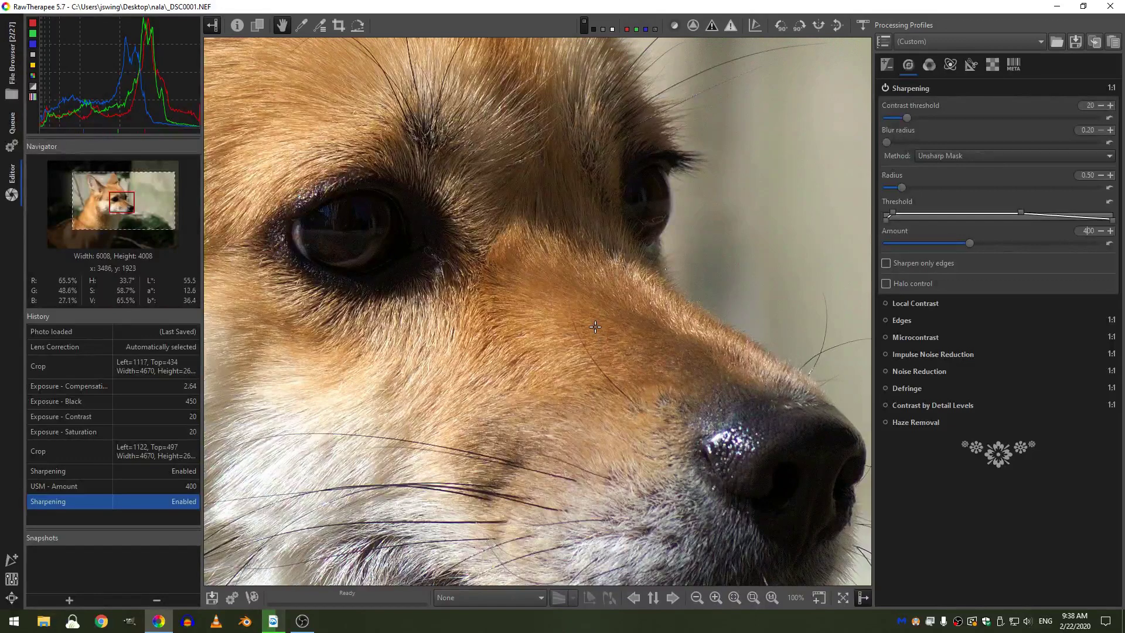
Fit the crop to the screen and enable Local Contrast with radius 68.
left_click(906, 89)
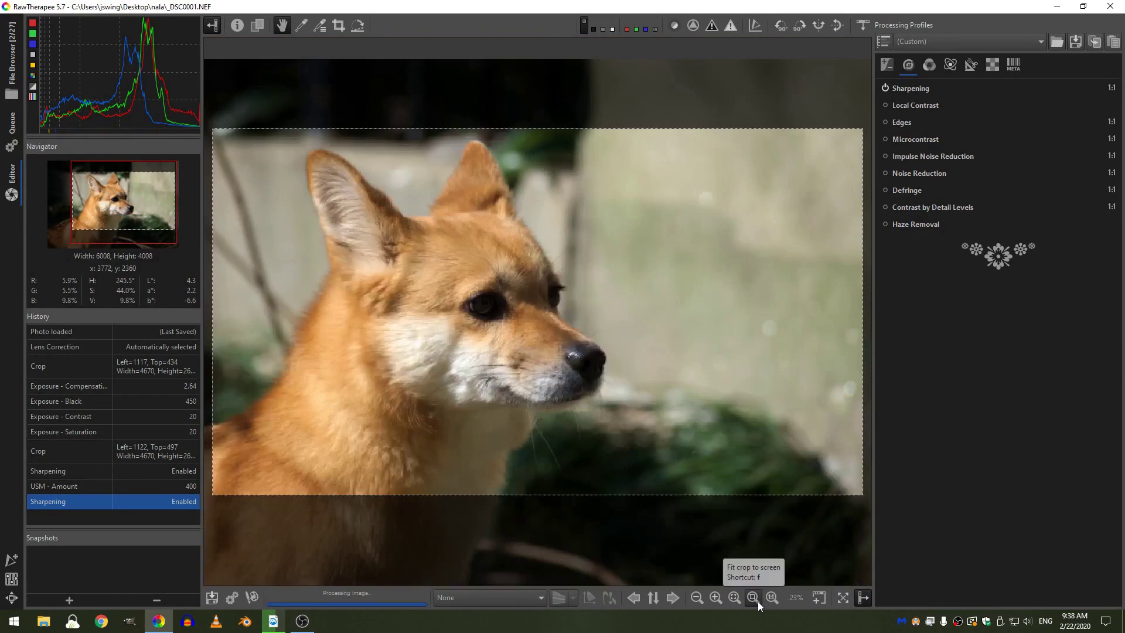
left_click(753, 597)
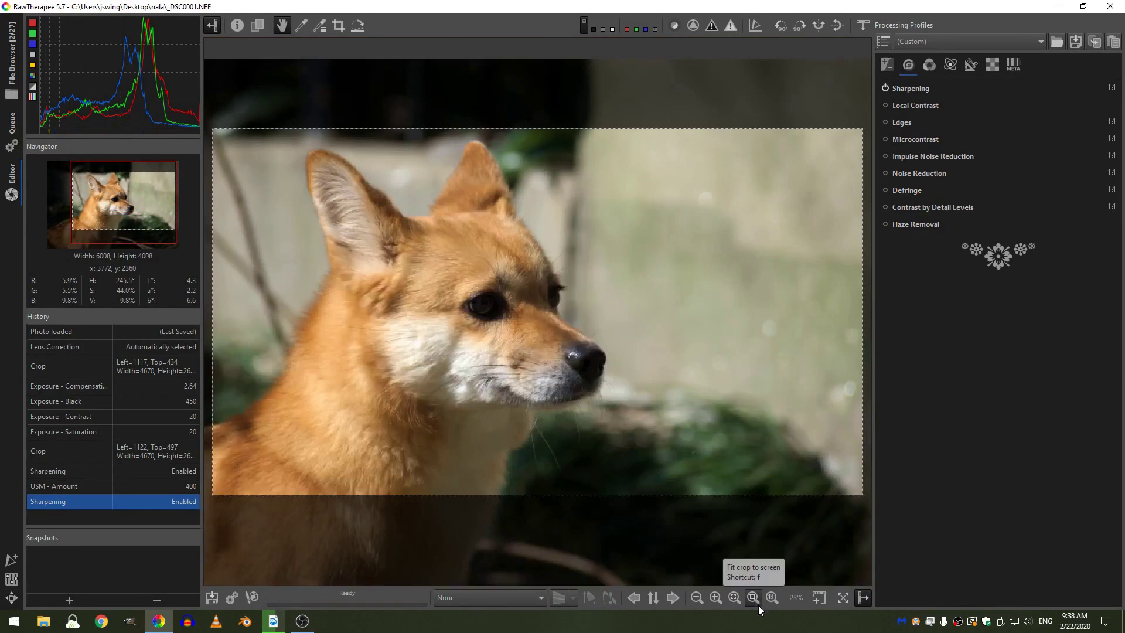
left_click(887, 105)
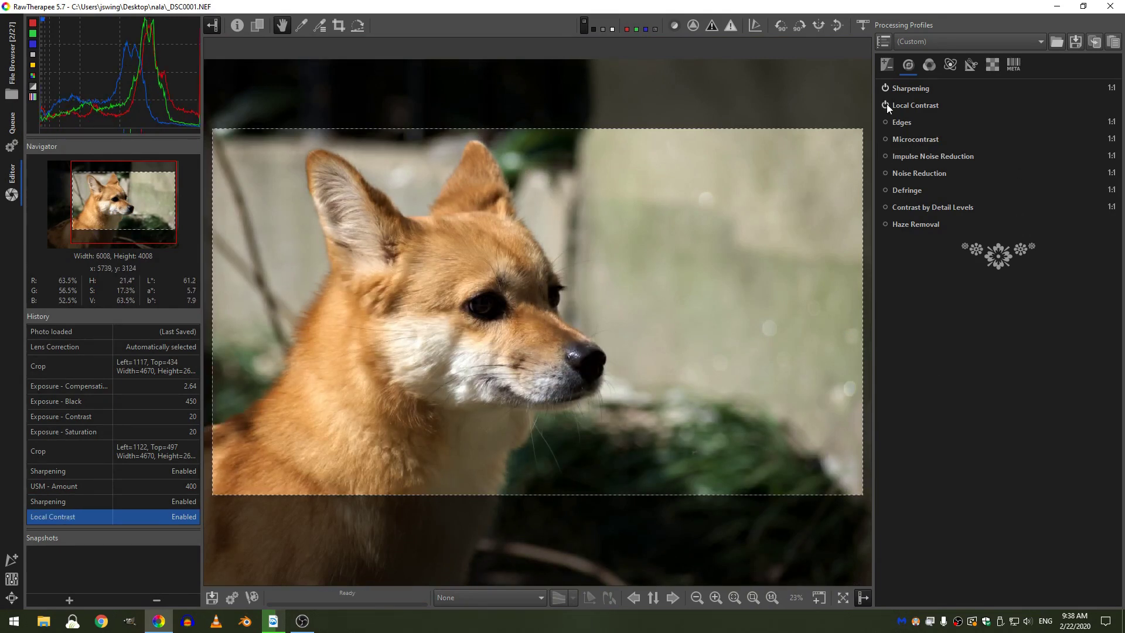
left_click(897, 105)
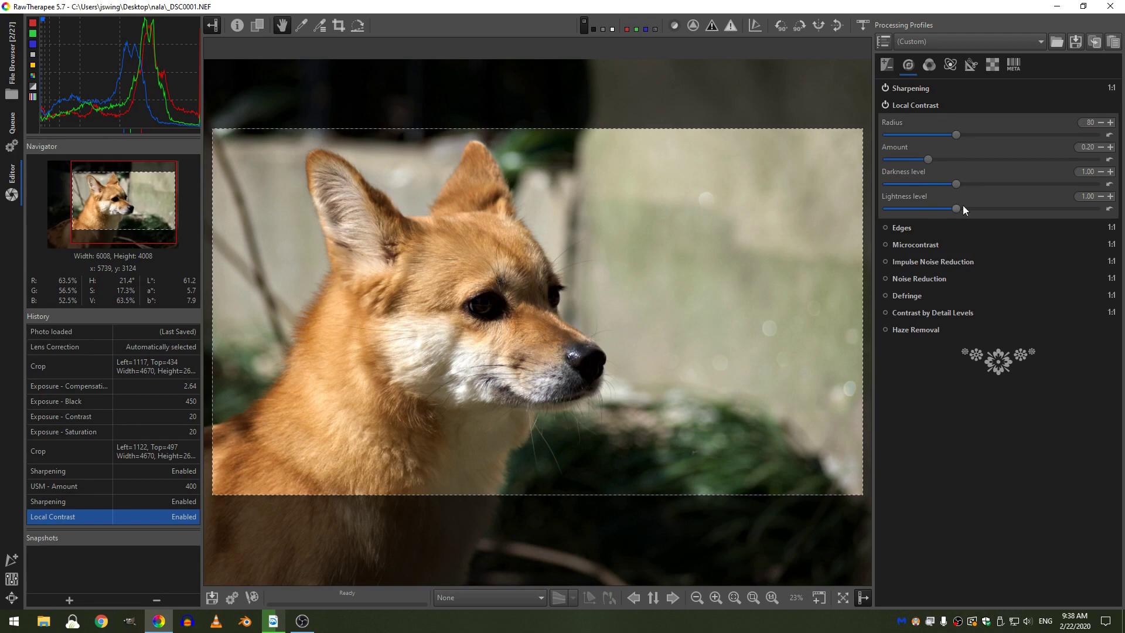
left_click_drag(953, 133, 942, 134)
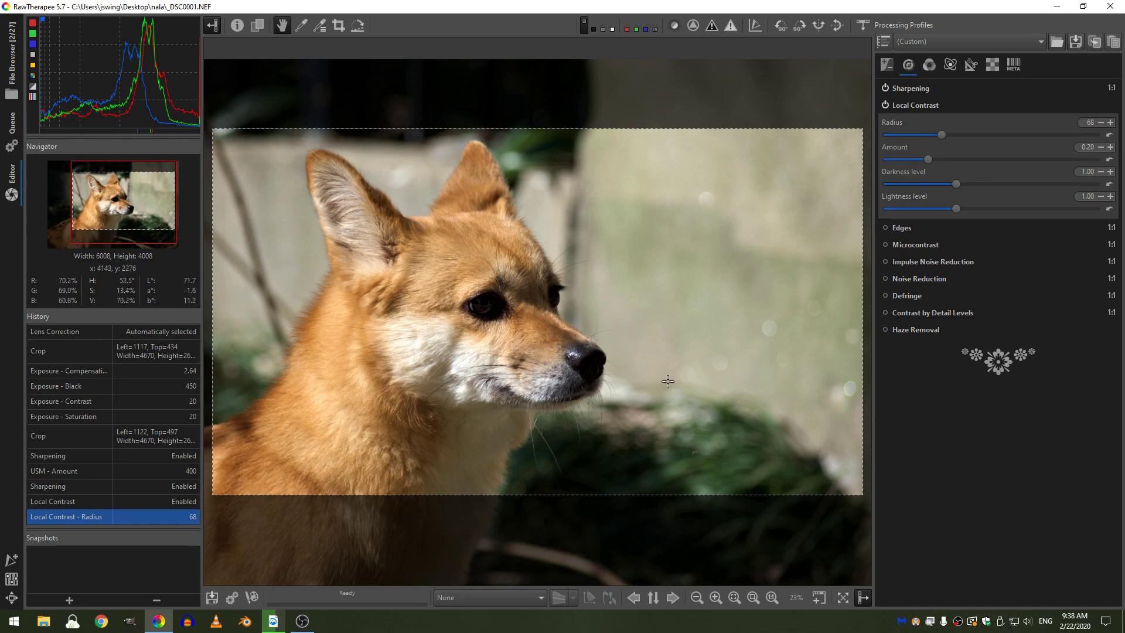
left_click(885, 105)
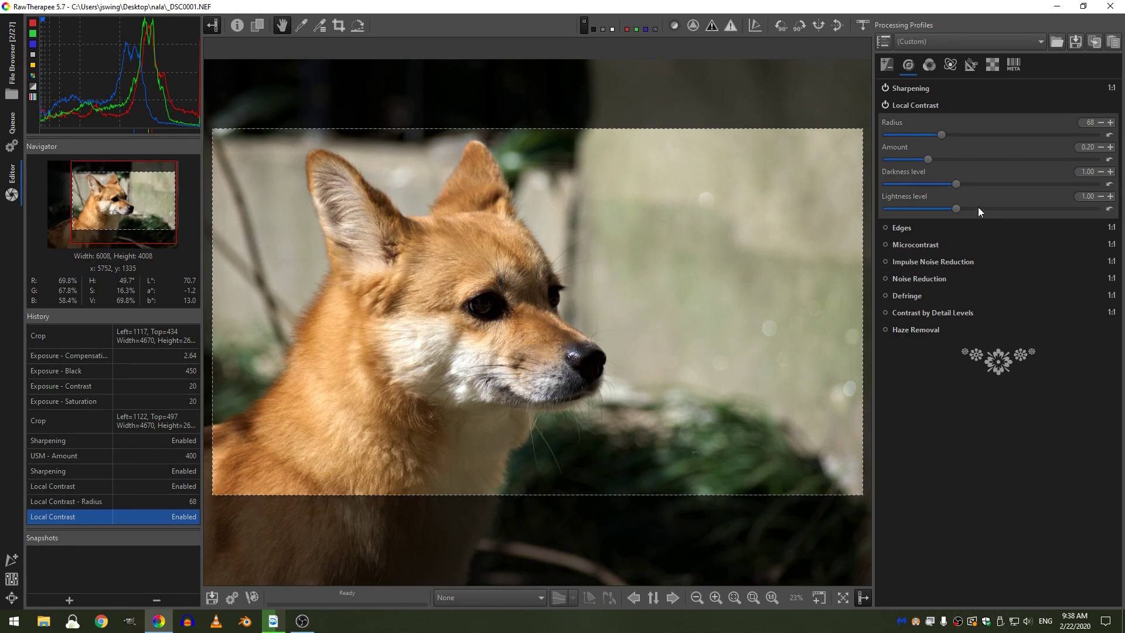
Enable the HSV Equalizer with an Equalizer S curve giving the orange fur hue a small boost.
left_click(928, 64)
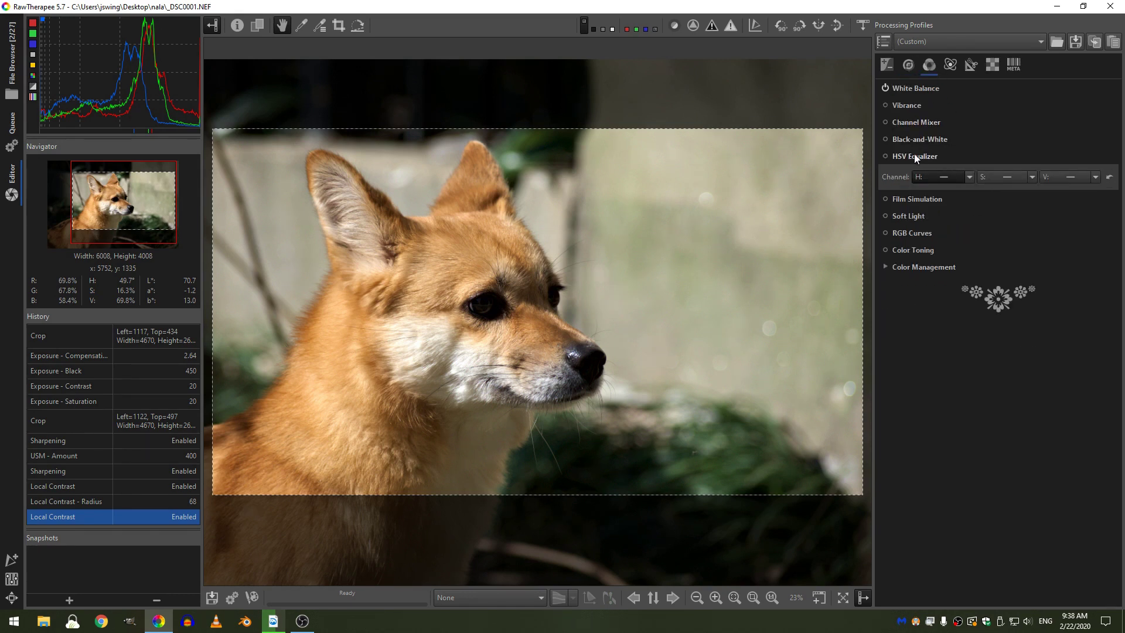
left_click(885, 156)
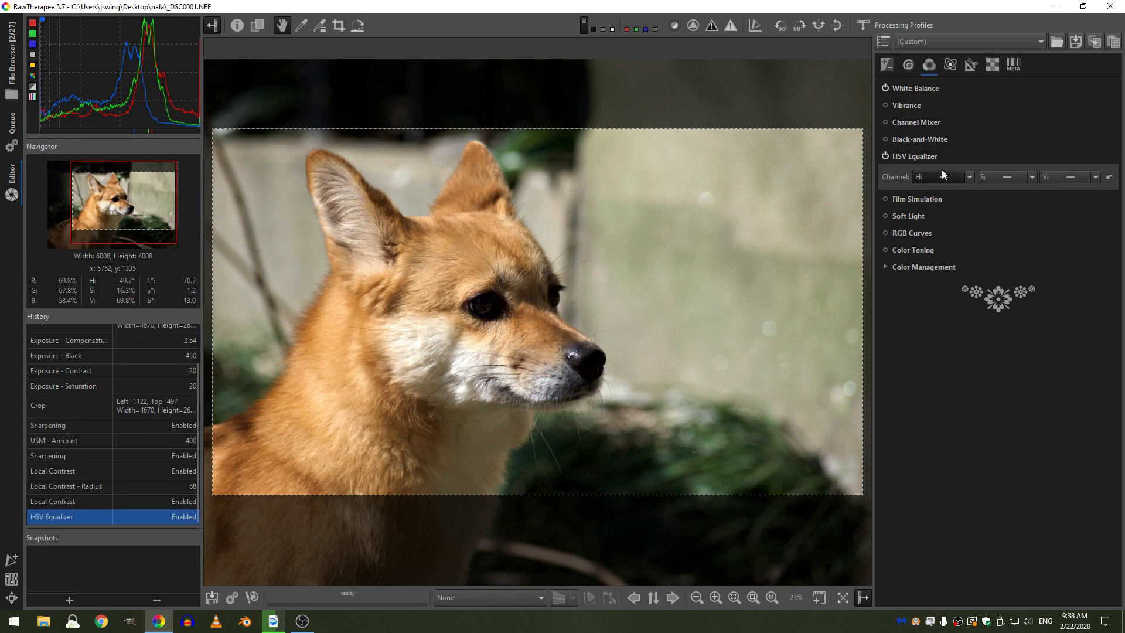
left_click(1035, 178)
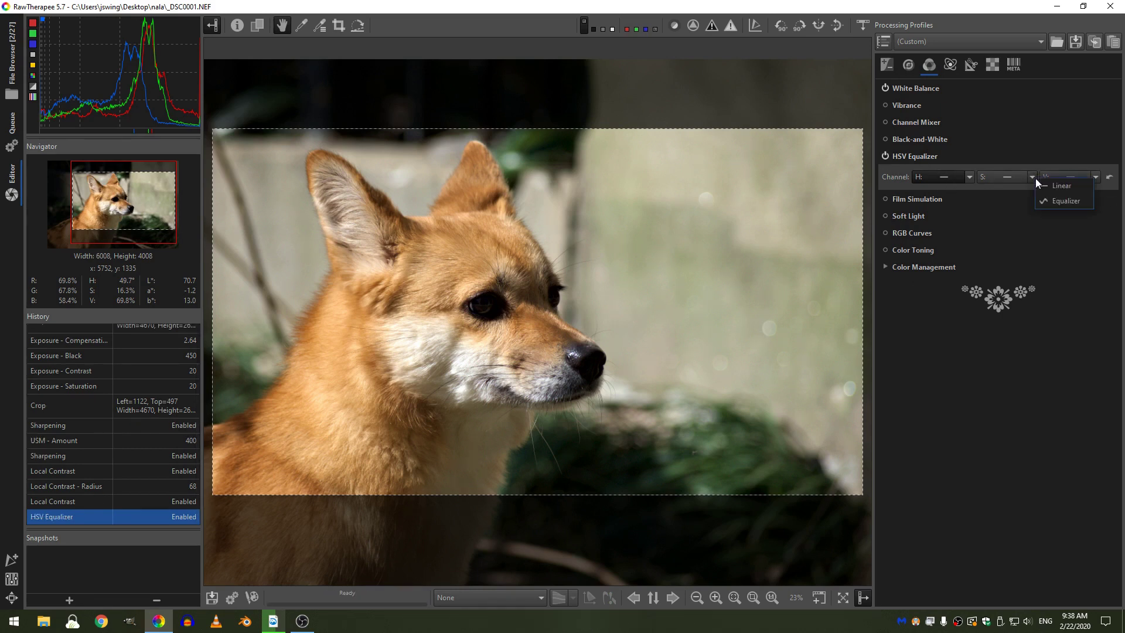
left_click(1055, 201)
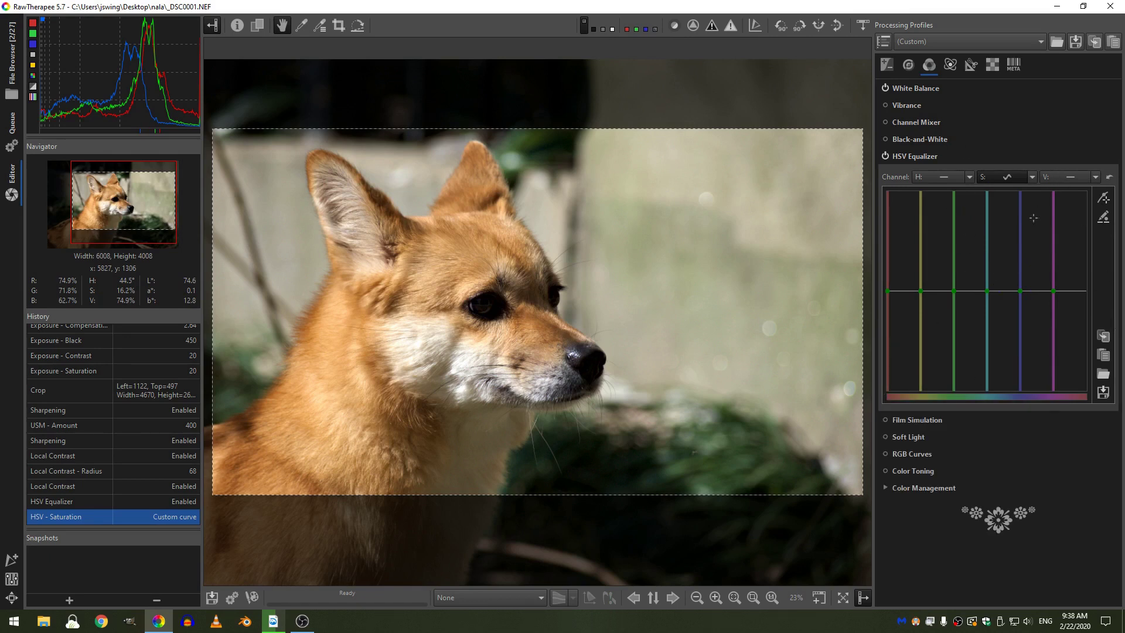
left_click(1104, 200)
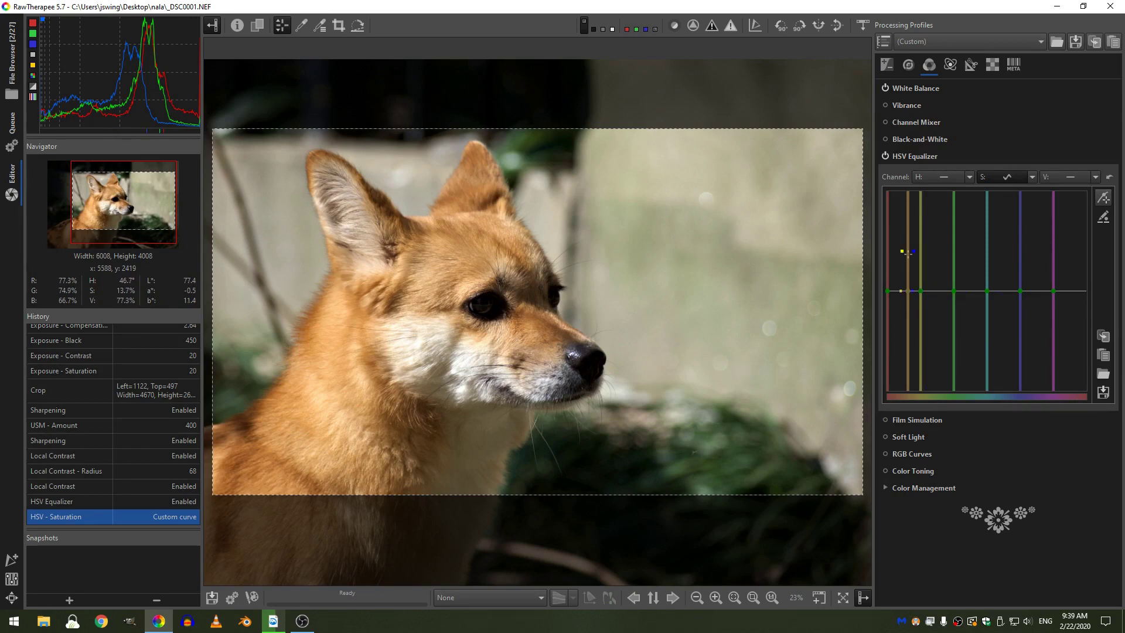
left_click_drag(907, 253, 907, 210)
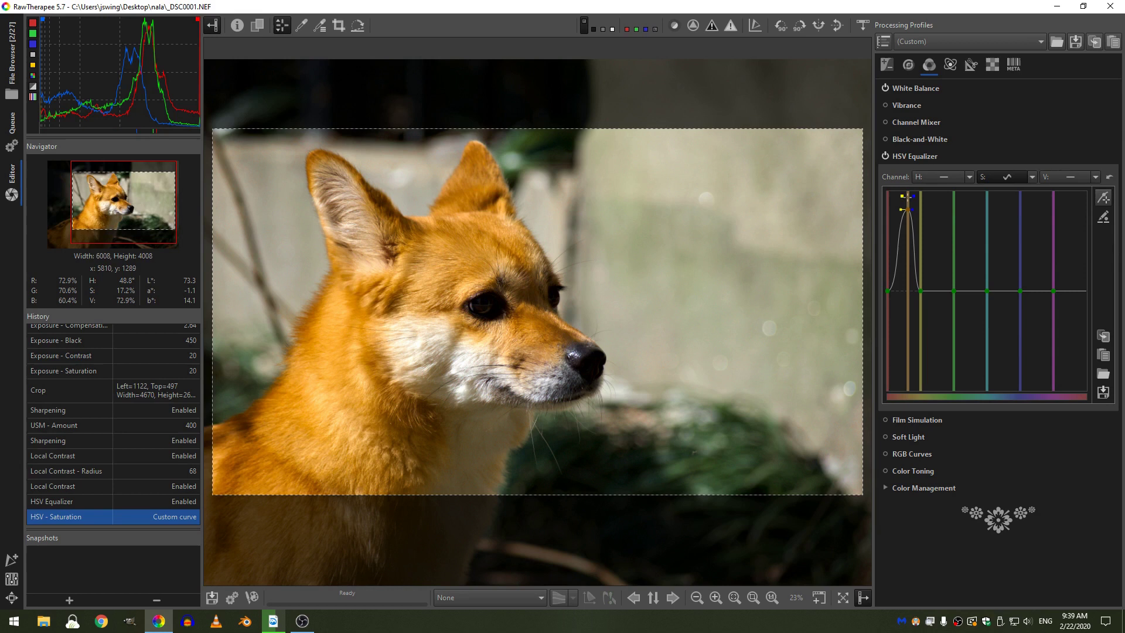
left_click_drag(911, 196, 905, 239)
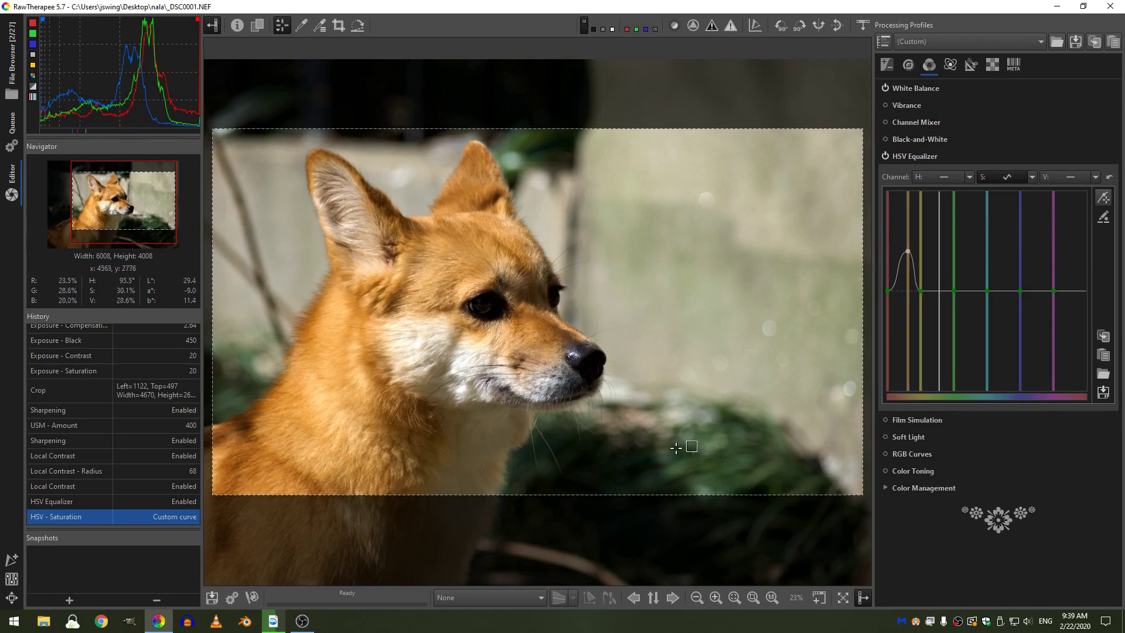
Pull the S curve below the baseline around yellow and green hues to mute the foliage.
left_click(1102, 202)
left_click(1103, 202)
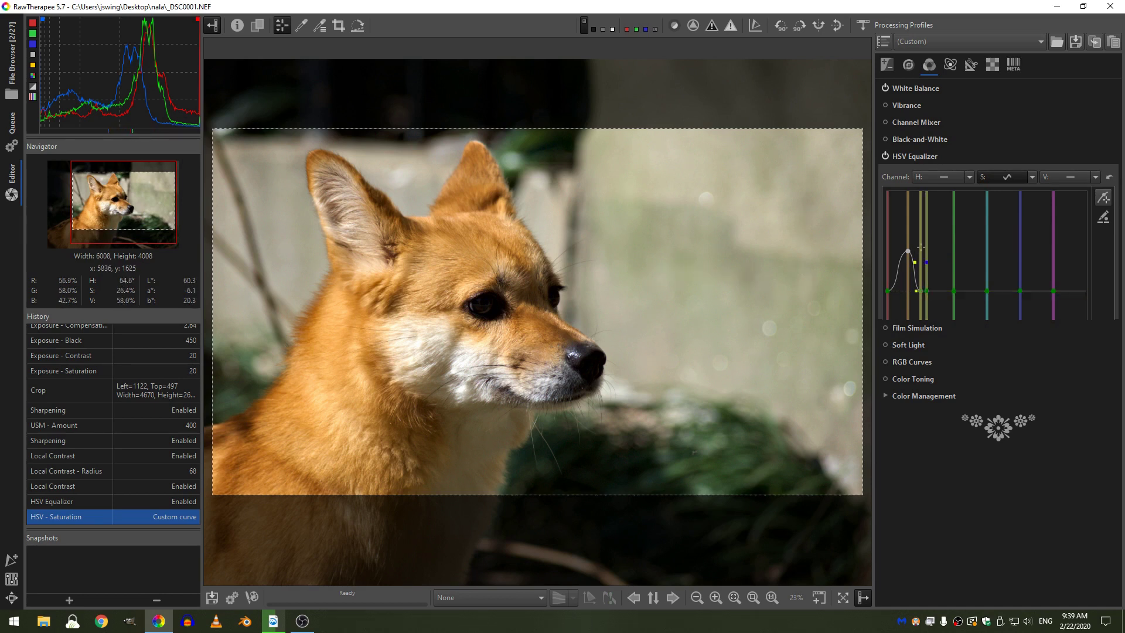
left_click_drag(921, 247, 928, 275)
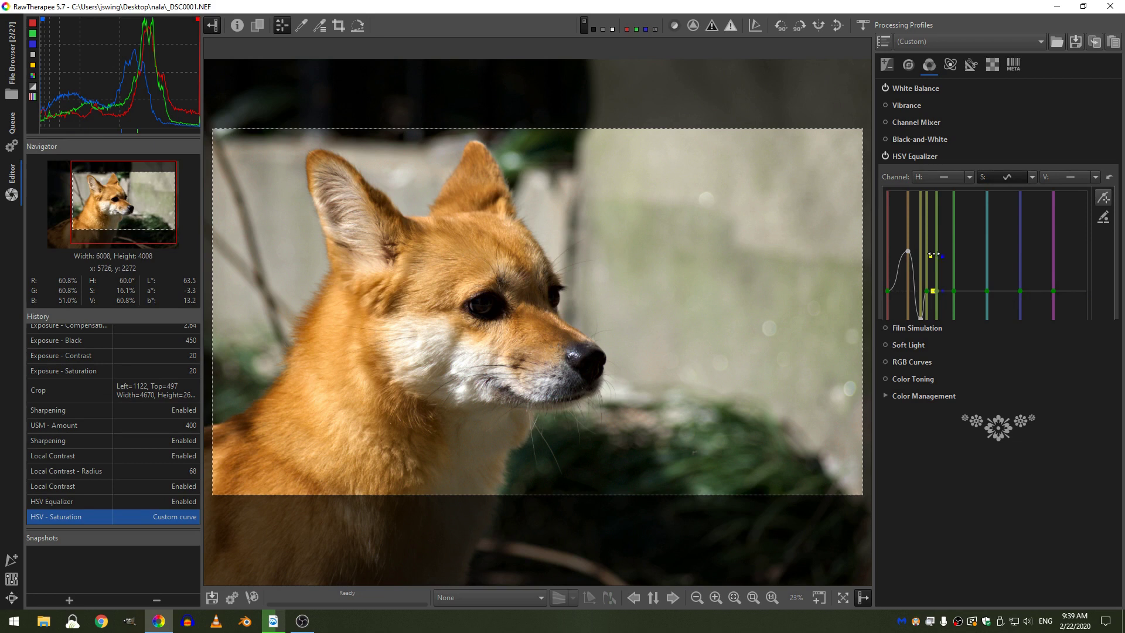
left_click_drag(934, 237, 737, 426)
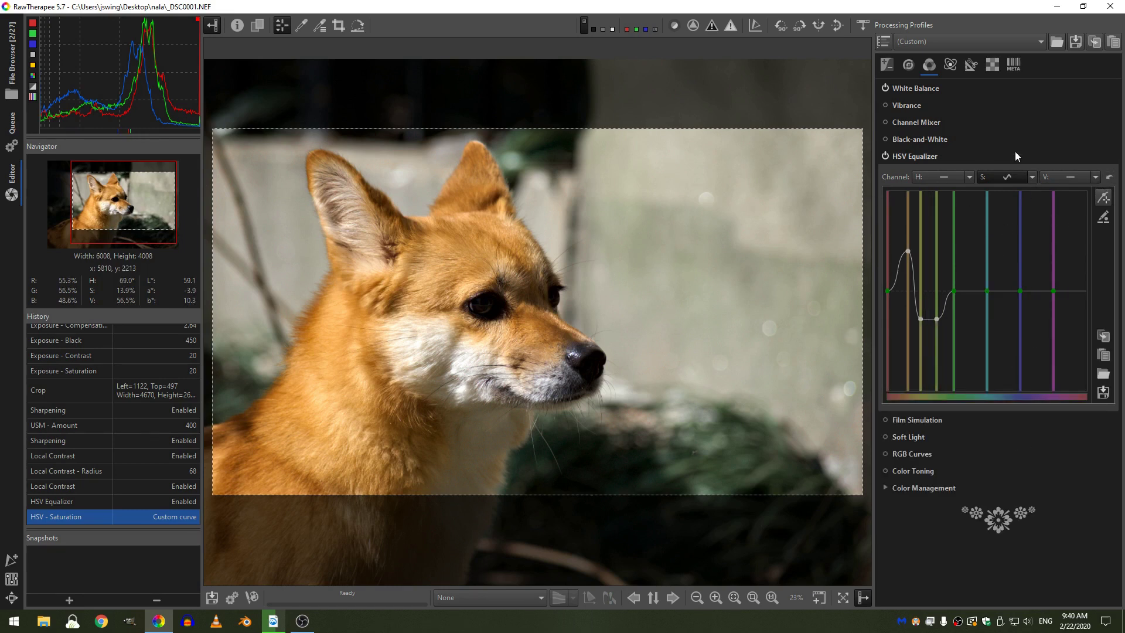
Set the V channel to Equalizer, paste the saturation curve into it, and compare with Linear.
left_click(1094, 177)
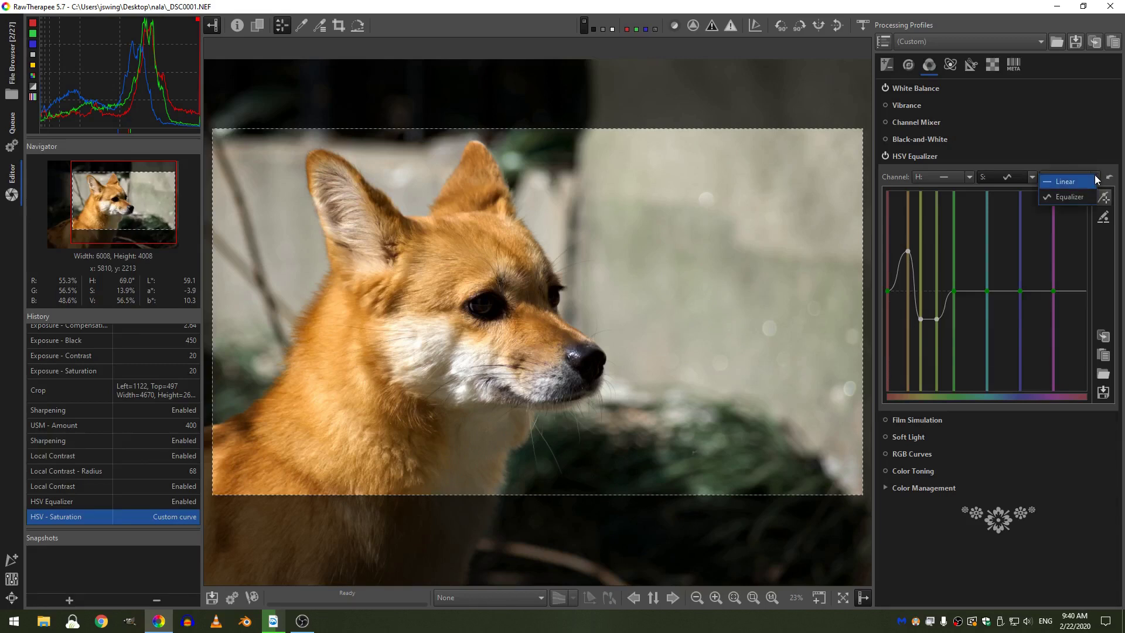
left_click(1109, 262)
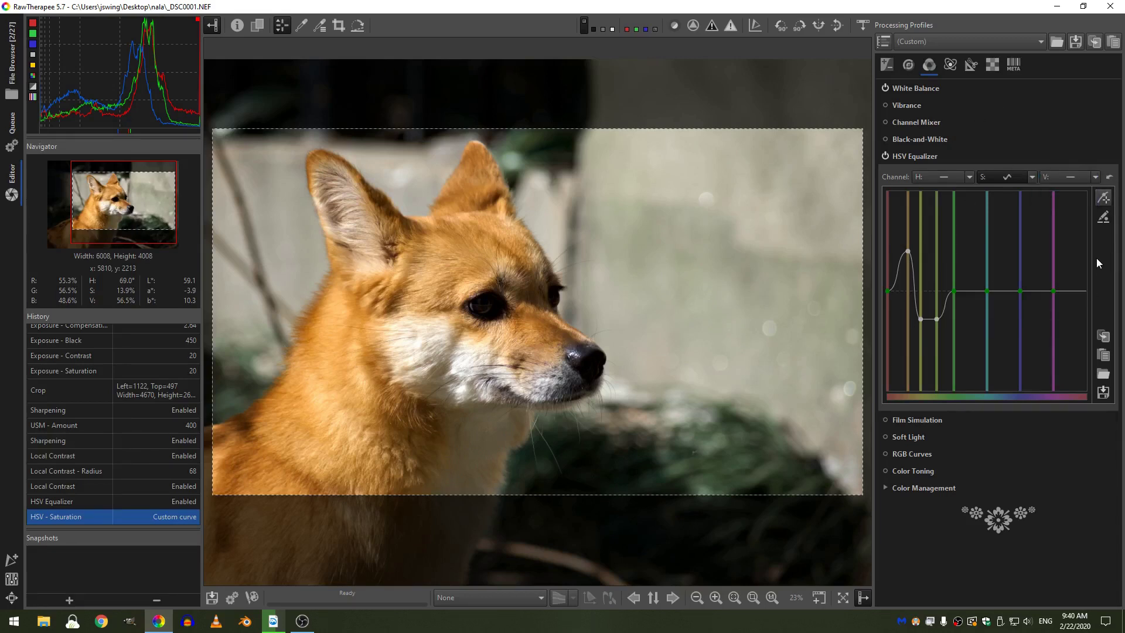
left_click(1088, 177)
left_click(1077, 193)
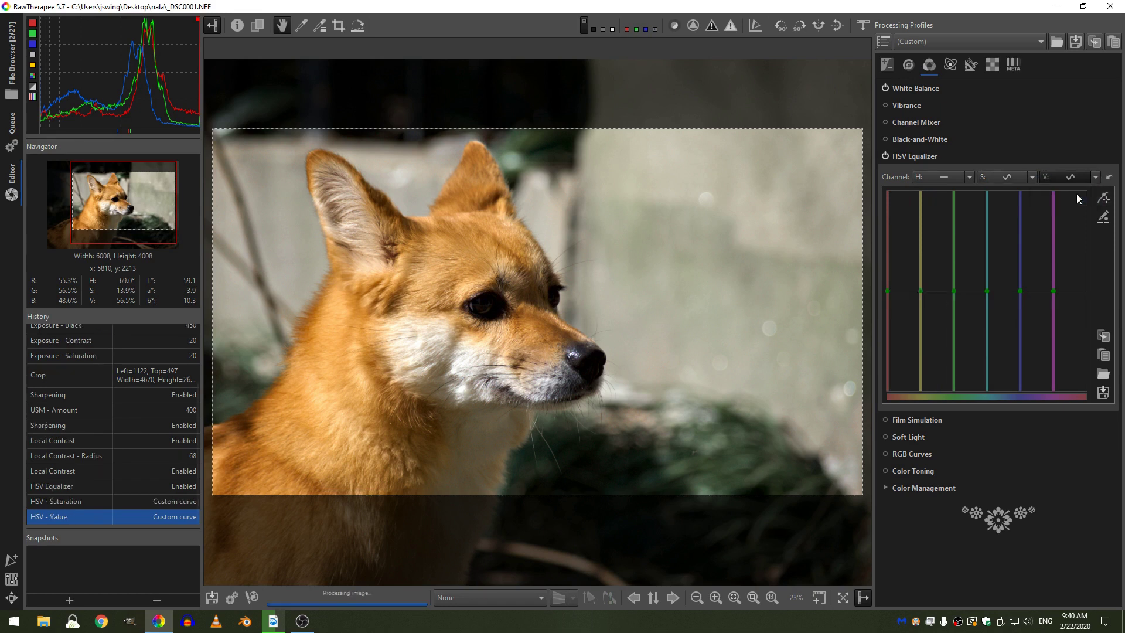
left_click(1103, 356)
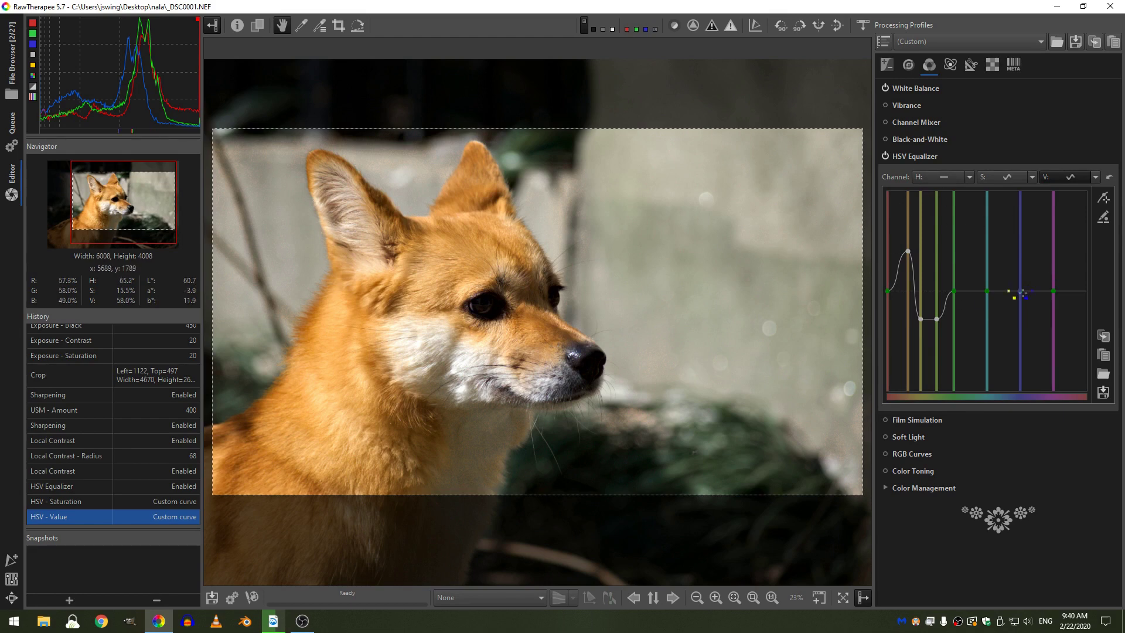
left_click(1094, 178)
left_click(1086, 185)
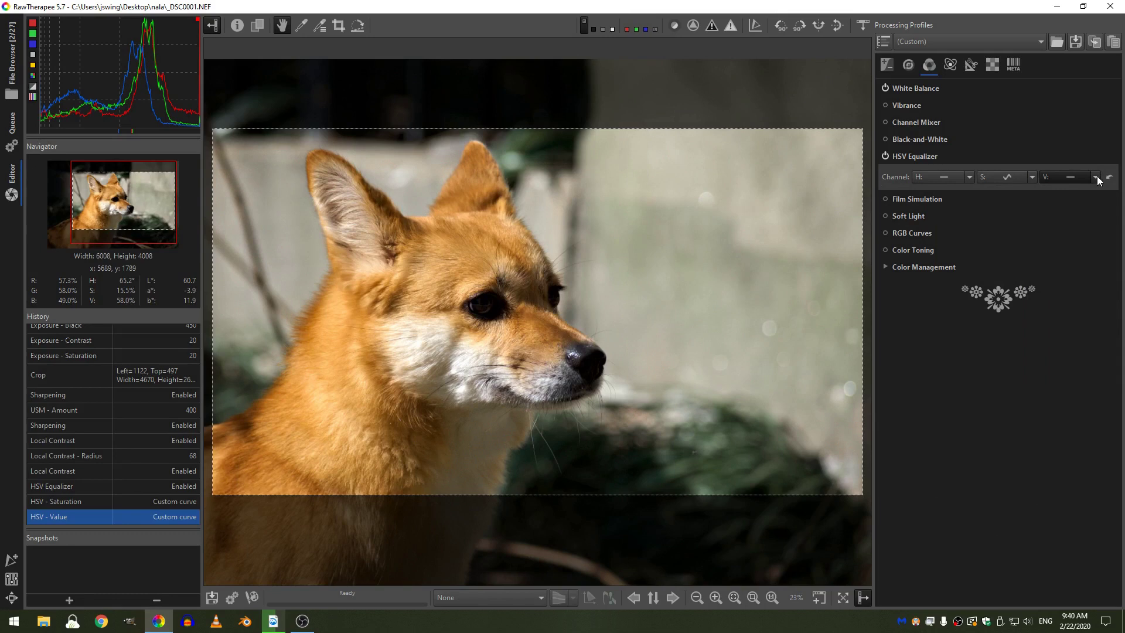
left_click(1094, 177)
left_click(1084, 199)
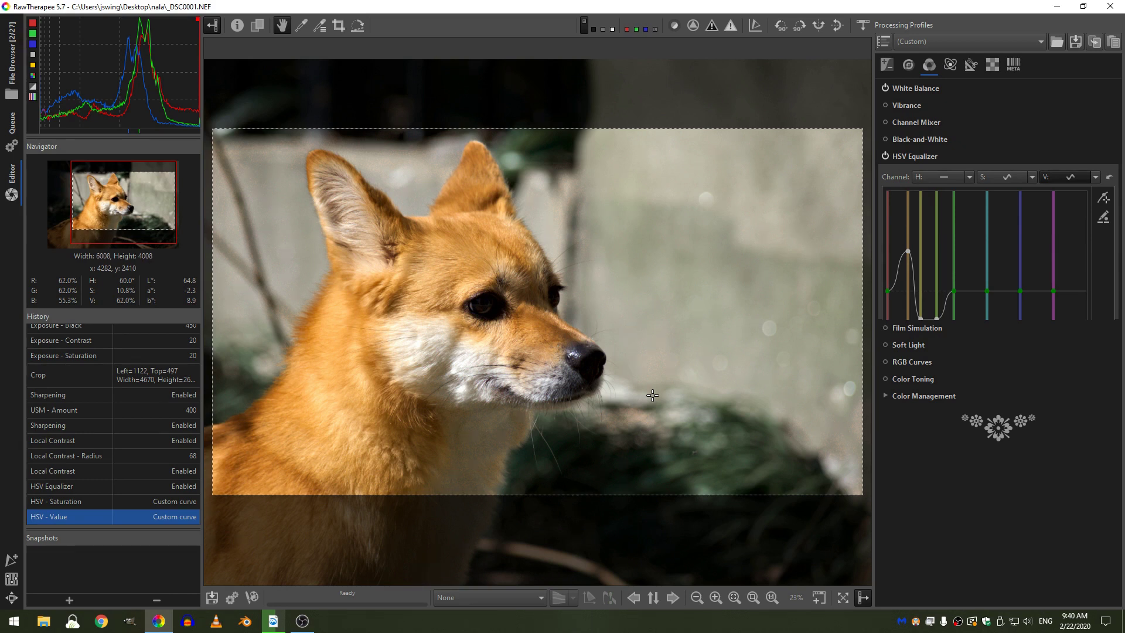
Enable Soft Light, preview strengths 0 and 100, and settle on 30.
left_click(922, 155)
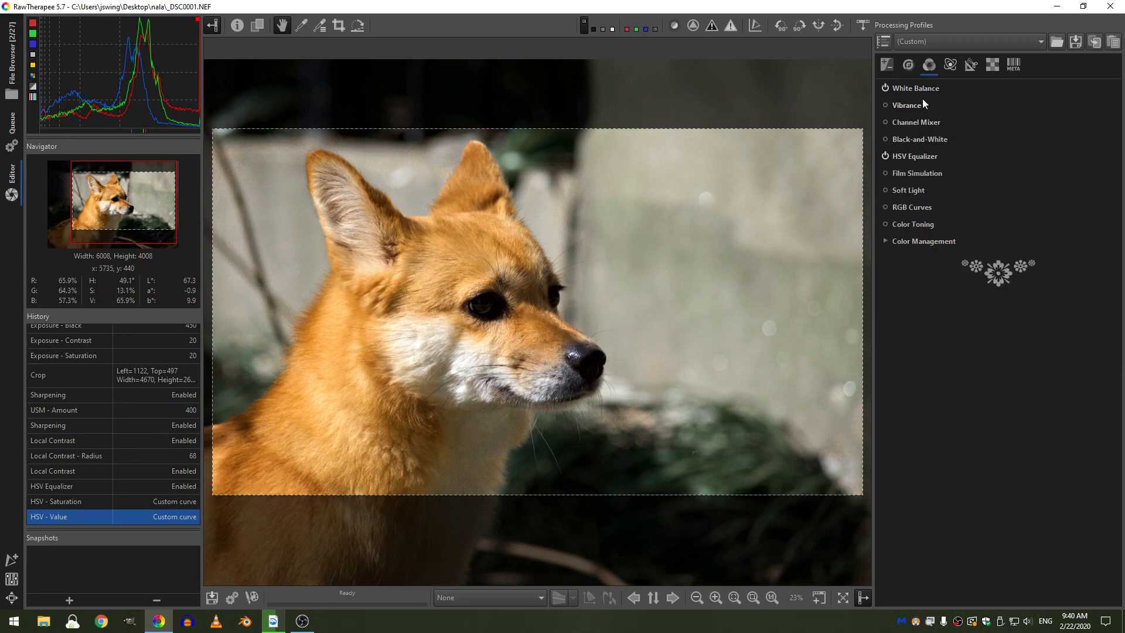
left_click(909, 192)
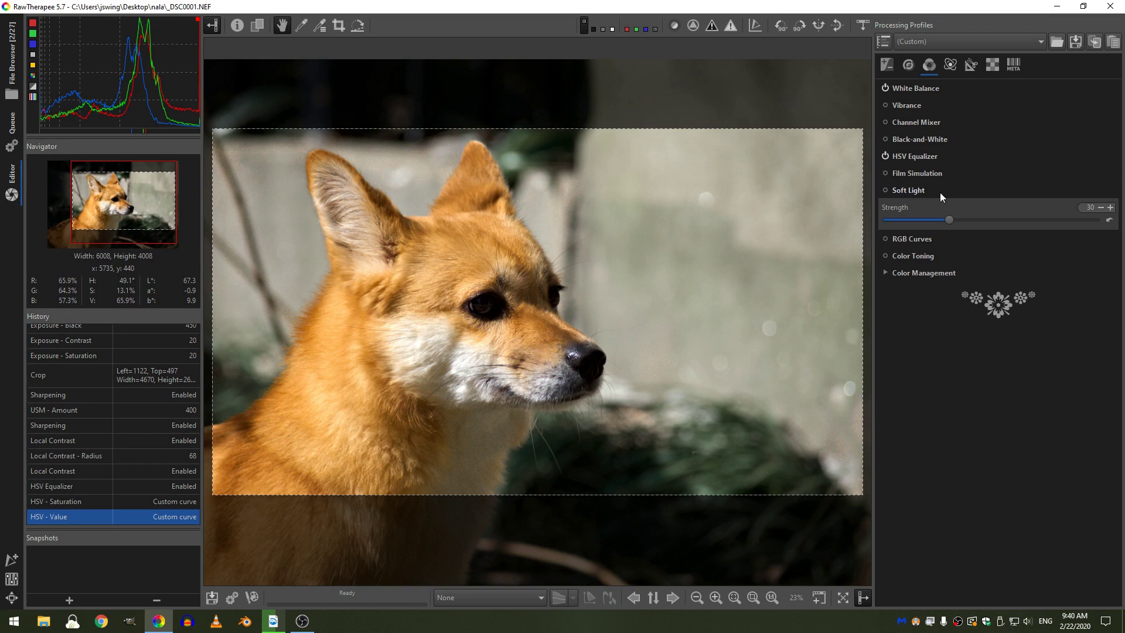
left_click(885, 191)
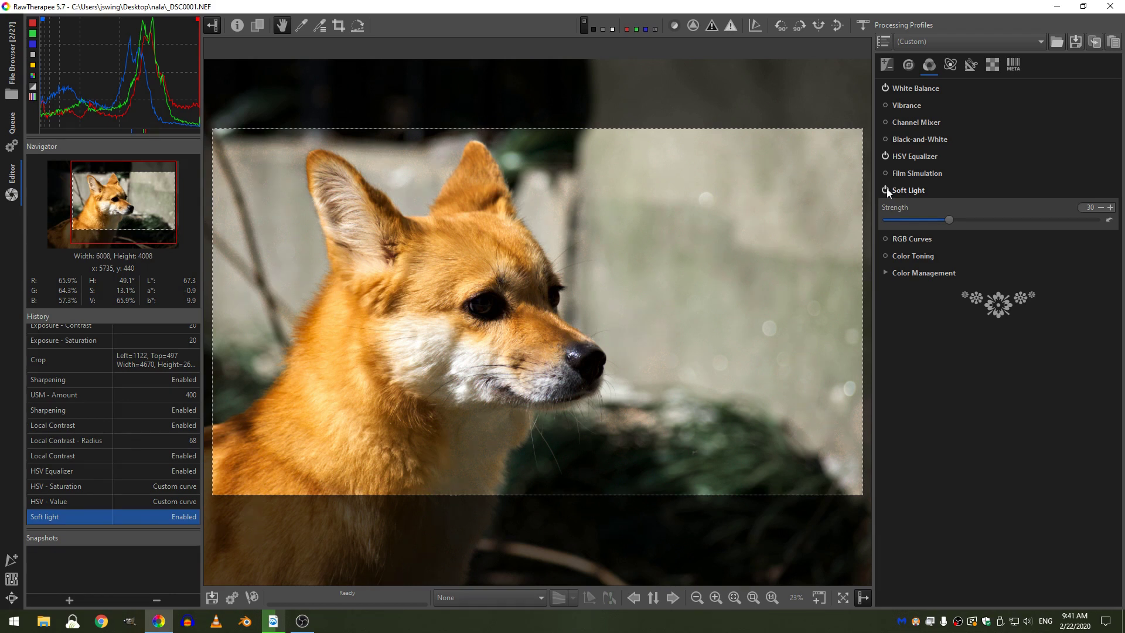
left_click_drag(931, 218, 845, 233)
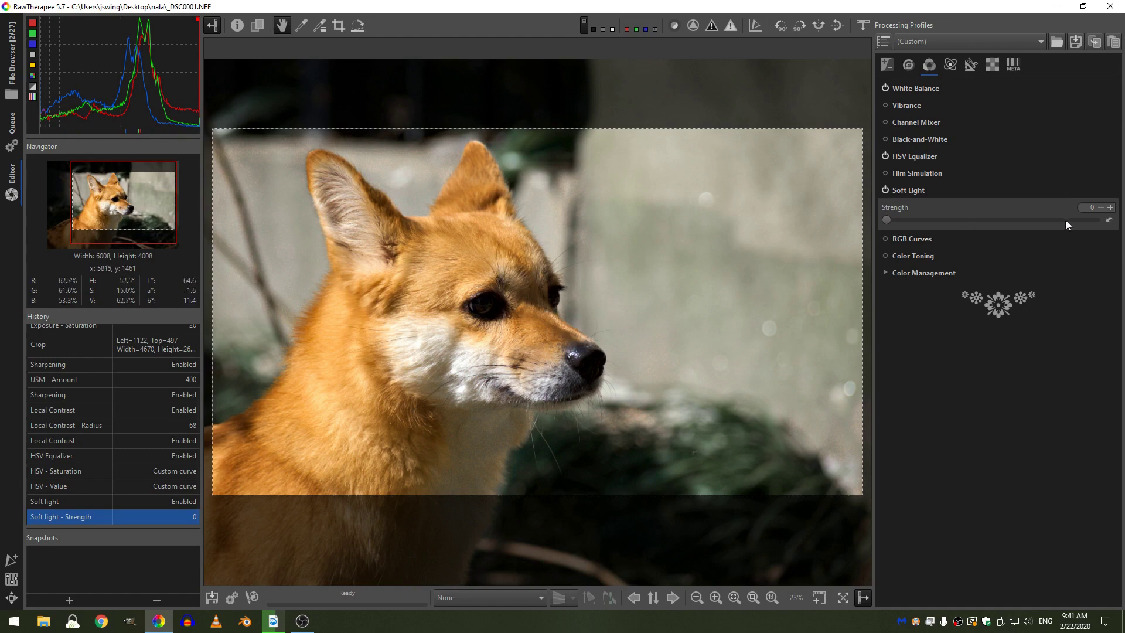
left_click_drag(1065, 220, 1101, 220)
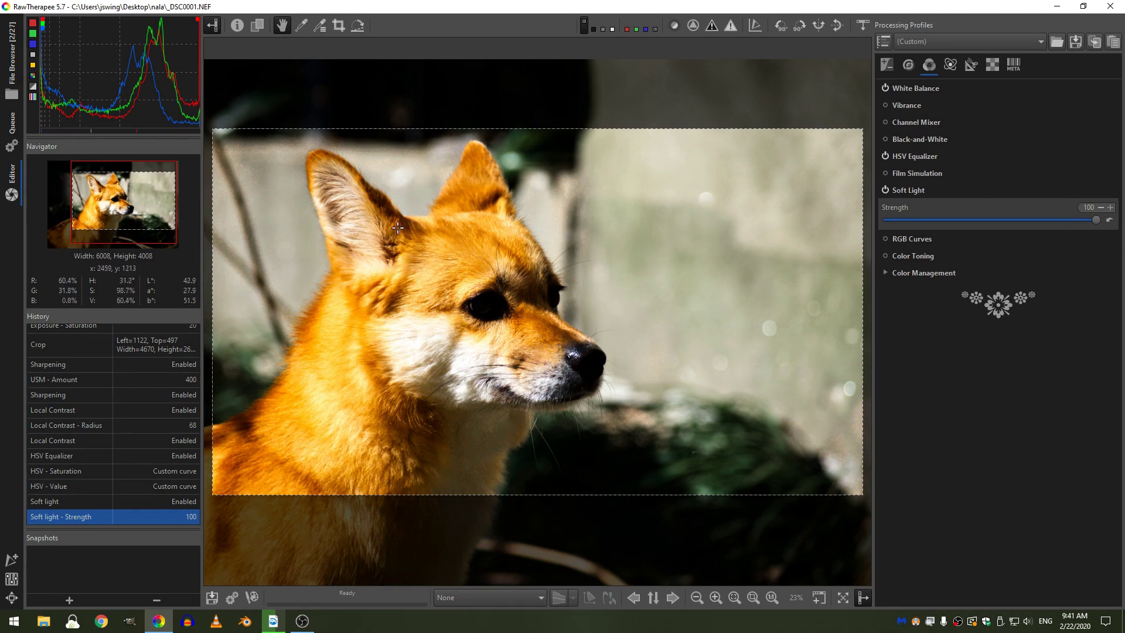
left_click_drag(1097, 221, 1049, 220)
scroll(1112, 222, "down", 1)
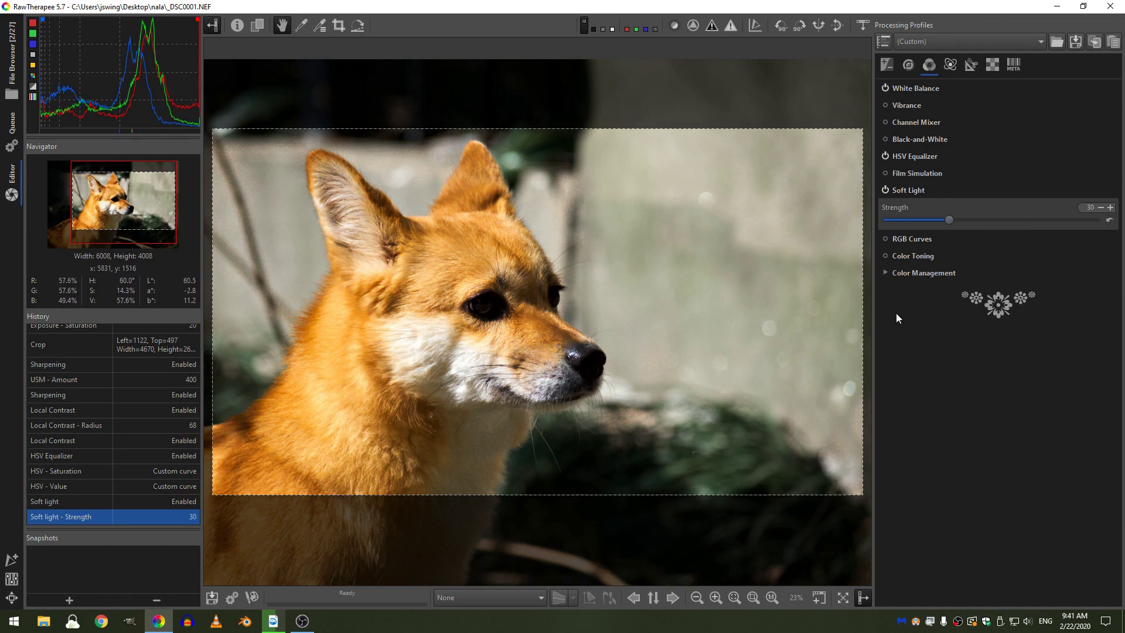
left_click(884, 190)
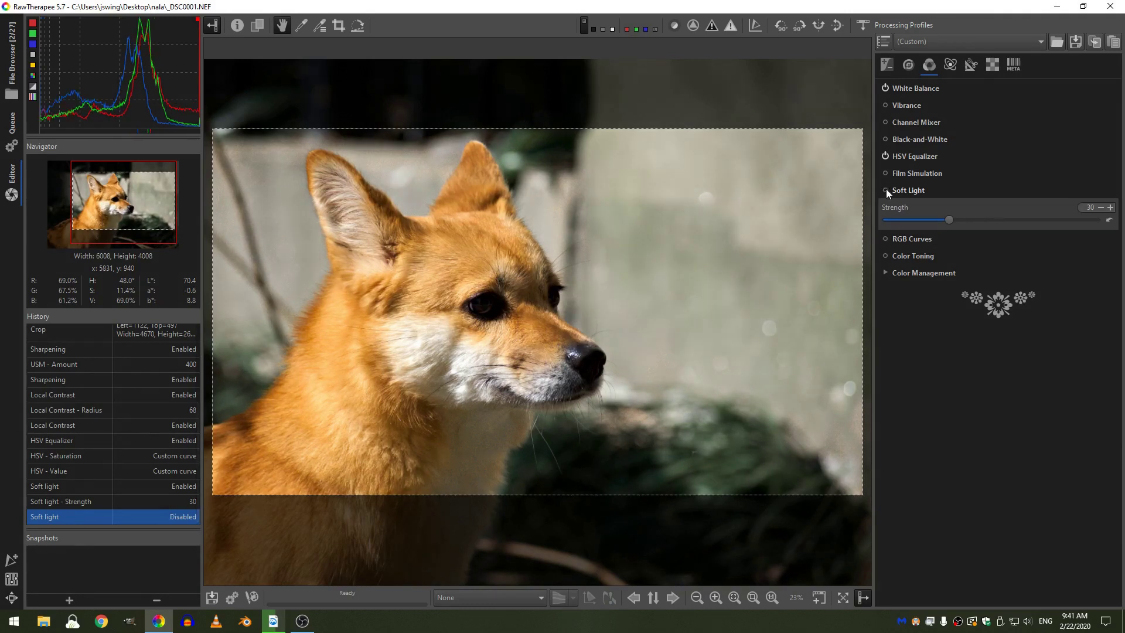
left_click(919, 191)
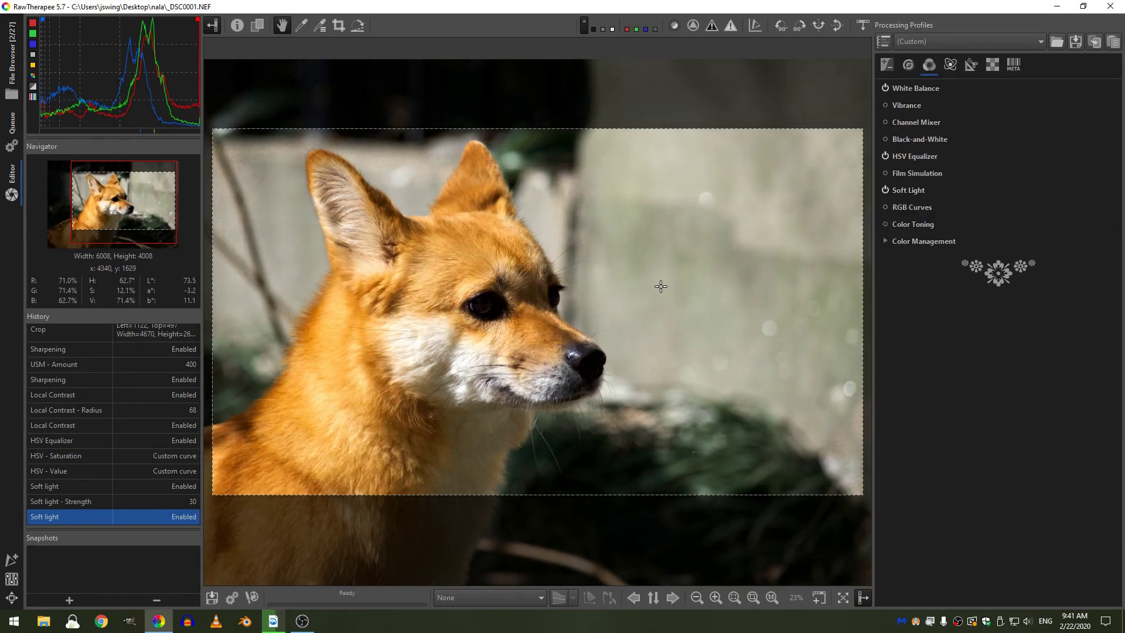
Enable Shadows/Highlights in the Exposure tab and try shadow values of 6 and 35.
left_click(888, 64)
left_click(912, 89)
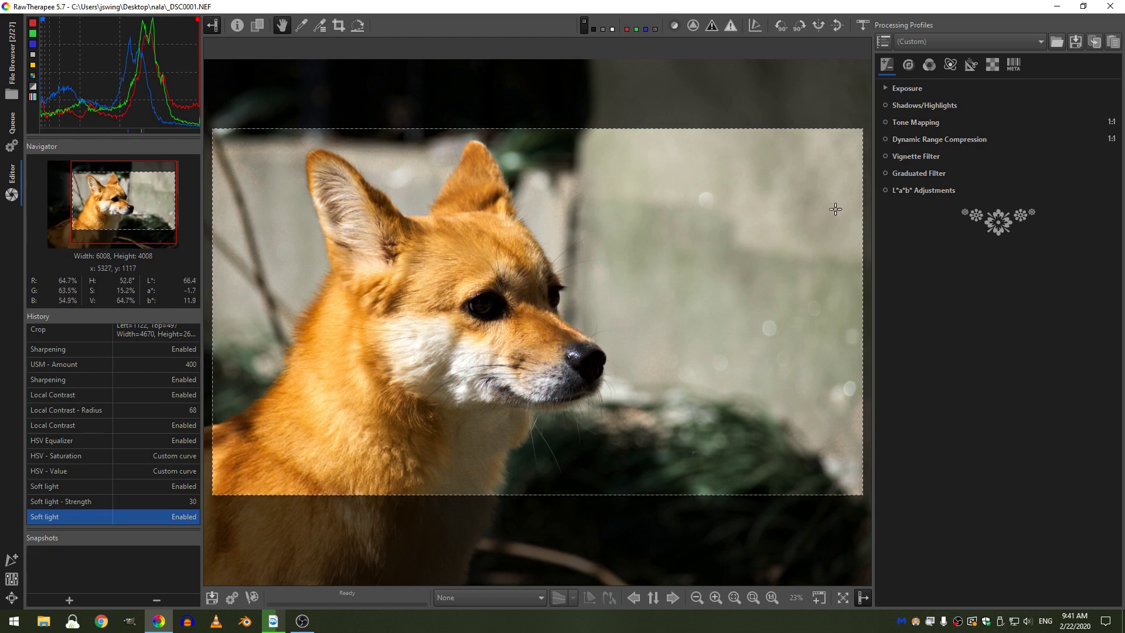
left_click(886, 106)
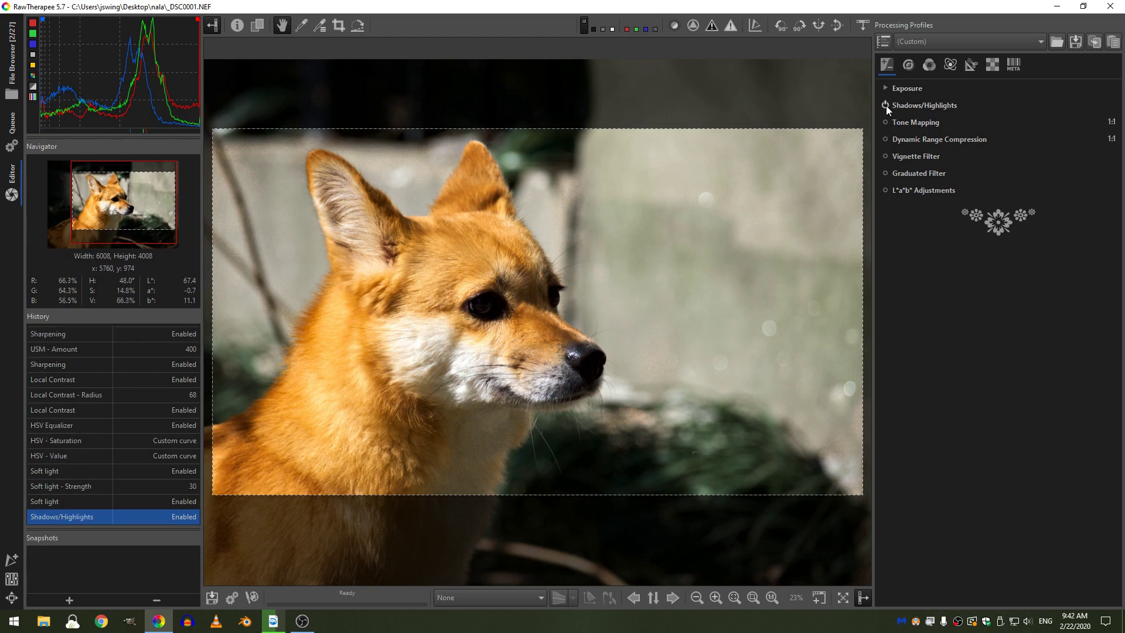
left_click(932, 106)
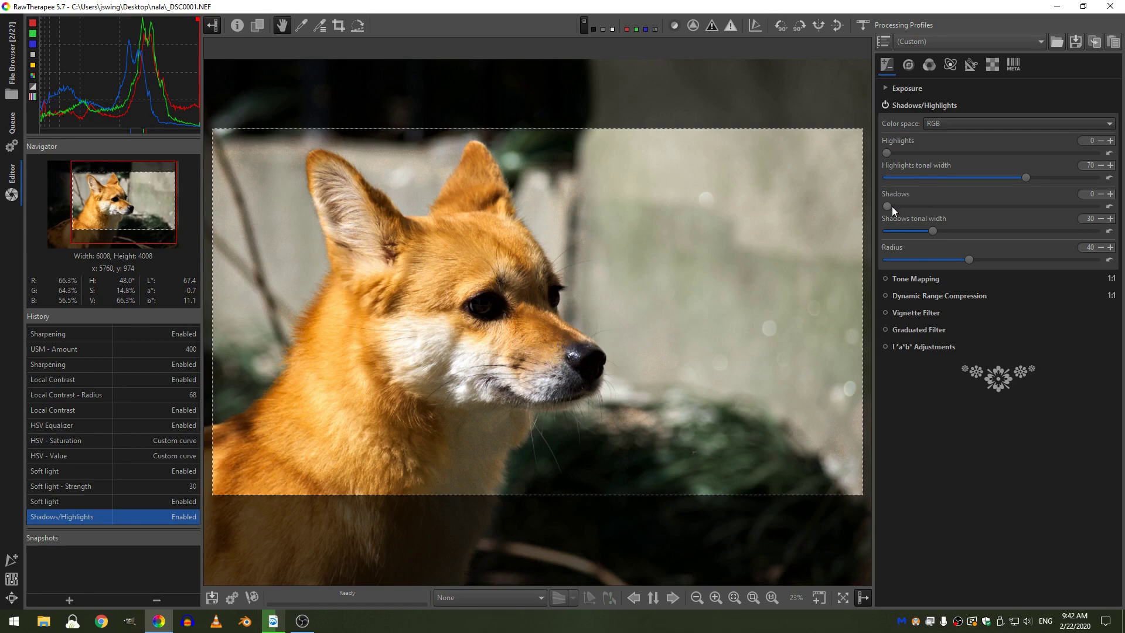
left_click_drag(892, 207, 1015, 213)
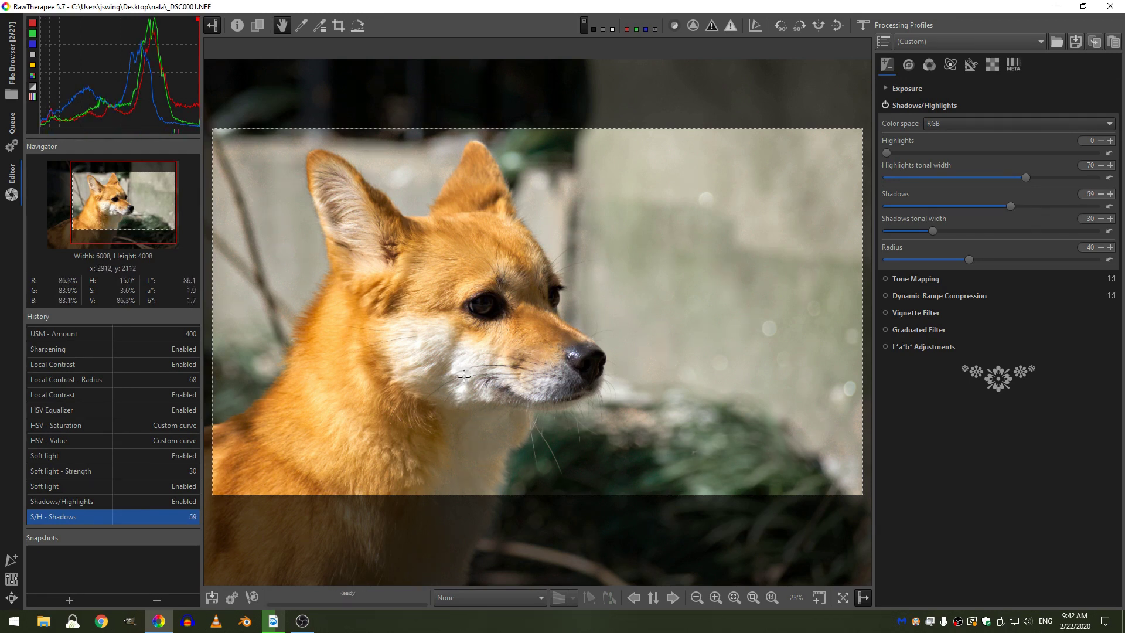
left_click_drag(1010, 206, 959, 207)
Toggle Shadows/Highlights off and on to compare, then set shadows to 20.
scroll(959, 217, "down", 5)
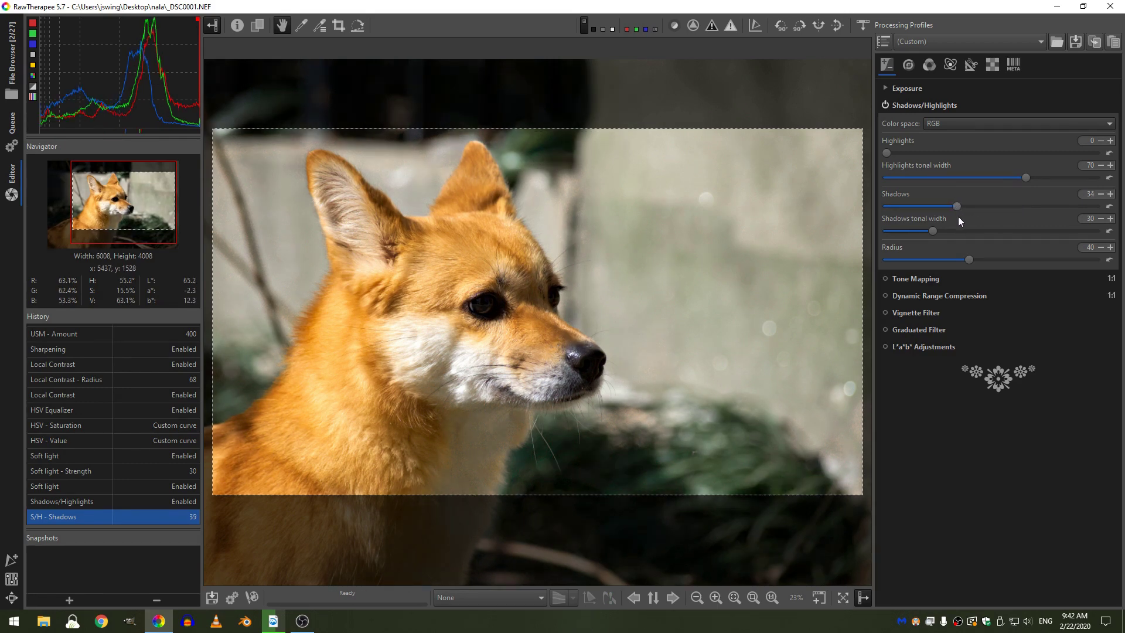
left_click(885, 106)
left_click(884, 106)
left_click(885, 105)
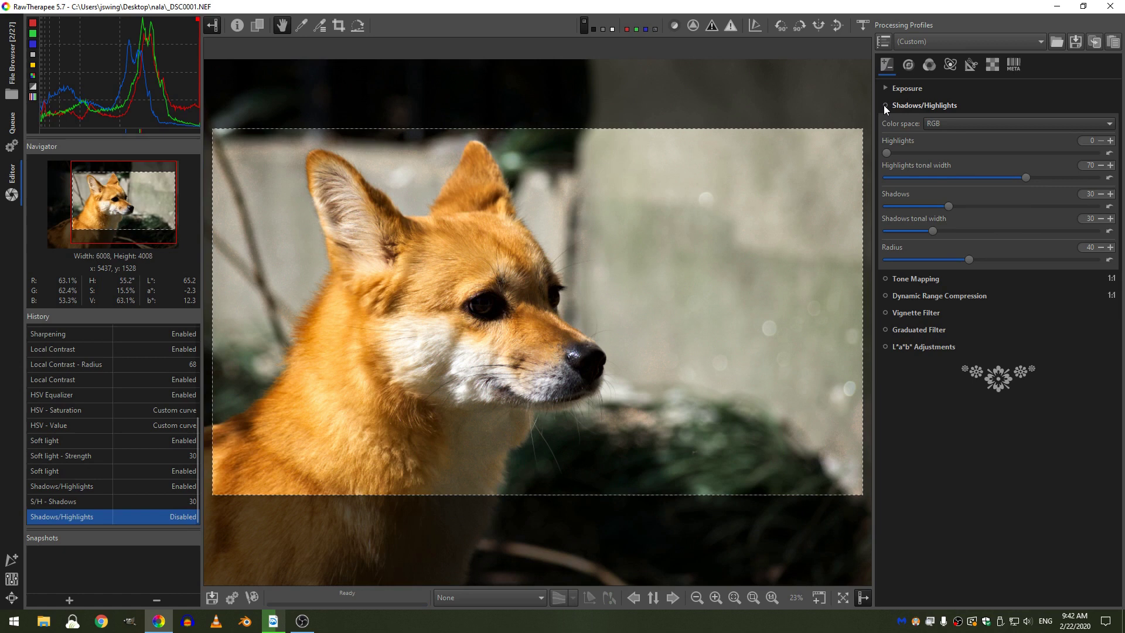
left_click(885, 105)
left_click(885, 105)
left_click(885, 106)
left_click_drag(934, 205, 929, 205)
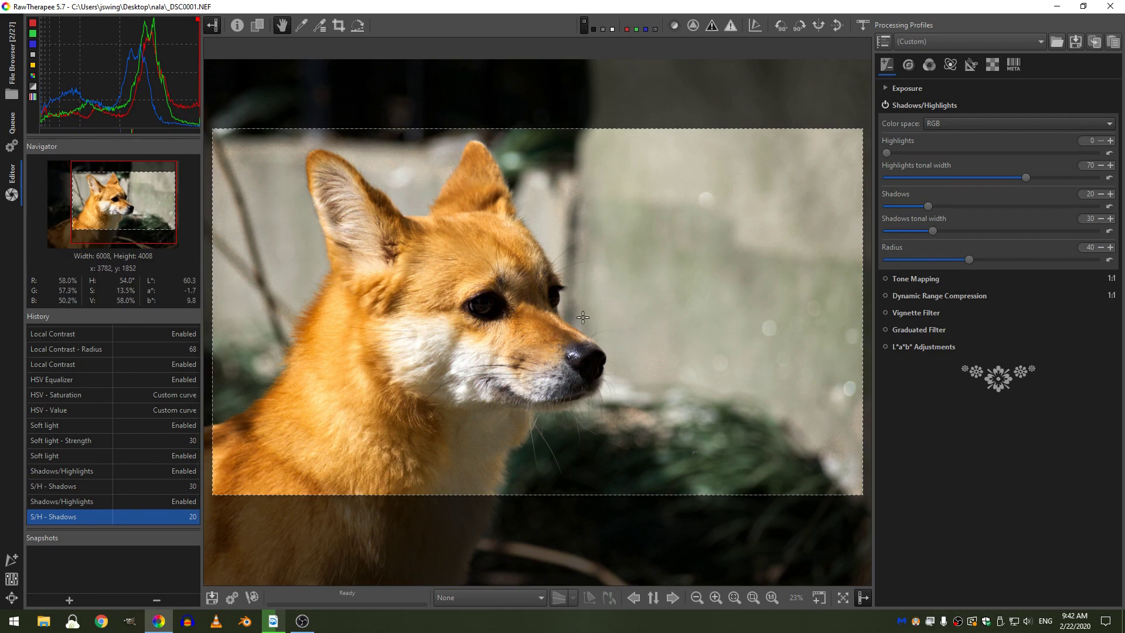
left_click(920, 100)
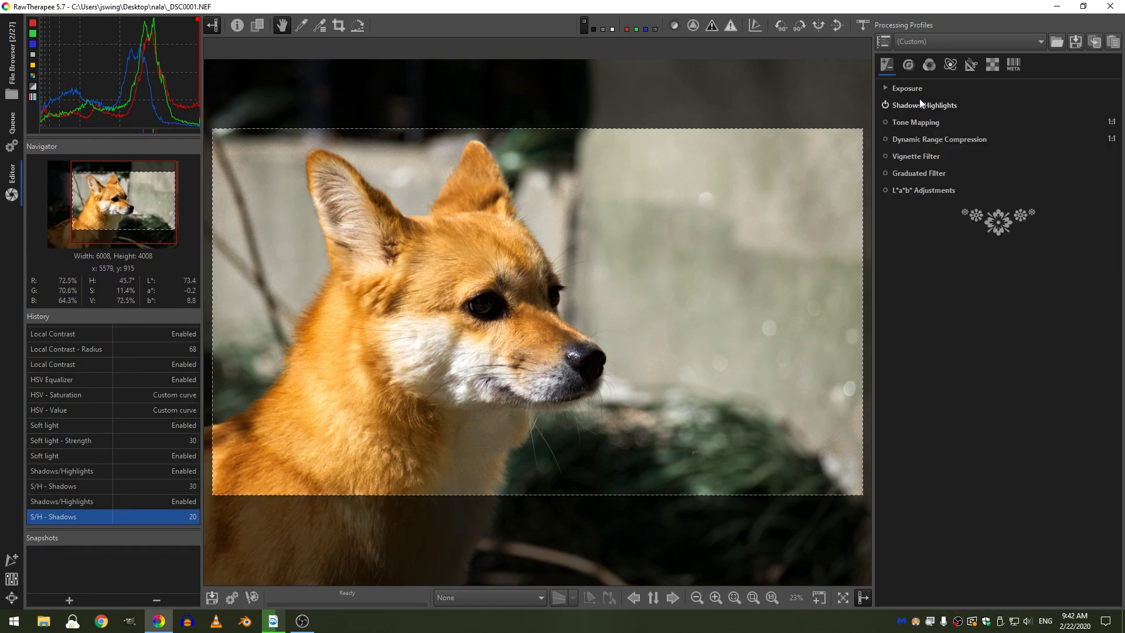
left_click(919, 104)
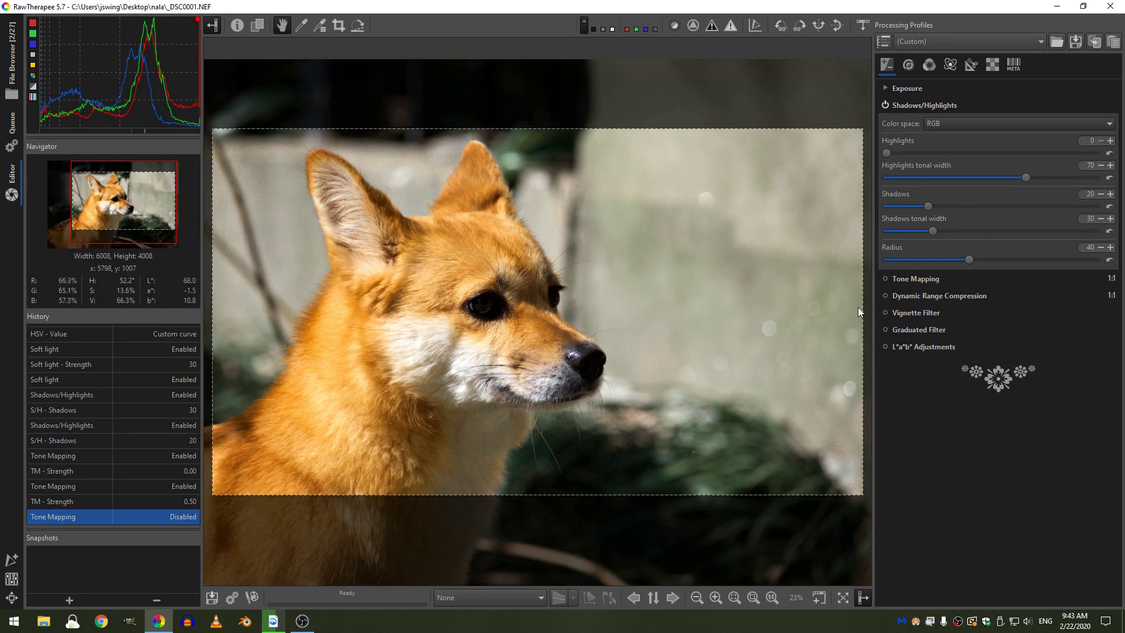
Inspect the dog's muzzle, eye and whiskers at 100% zoom.
left_click(771, 598)
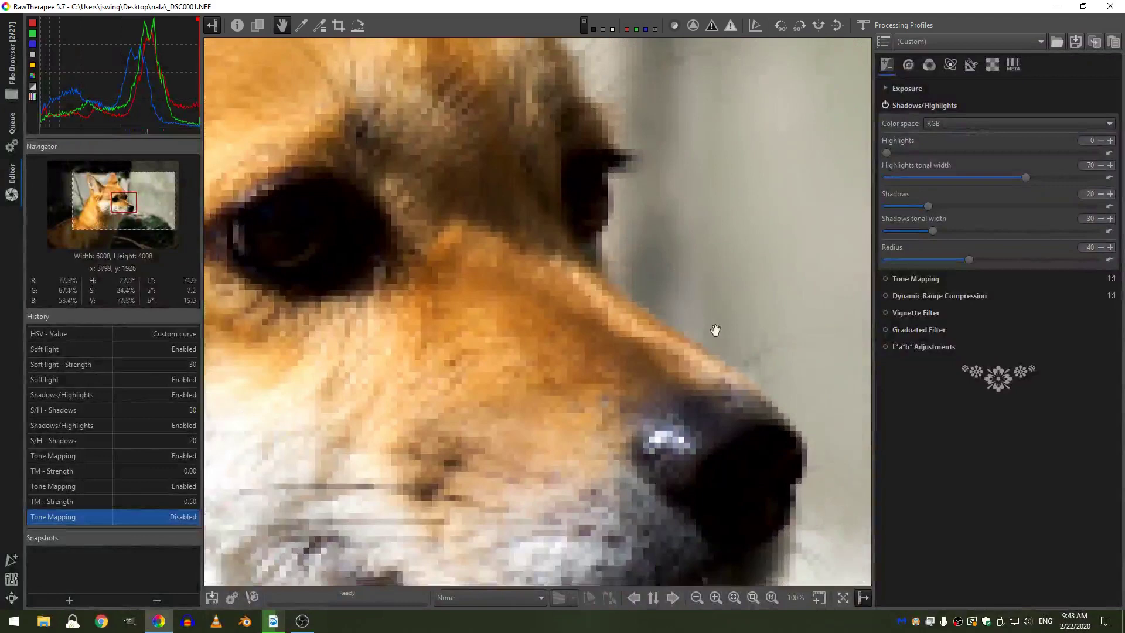
left_click_drag(715, 326, 658, 351)
left_click_drag(636, 166, 624, 295)
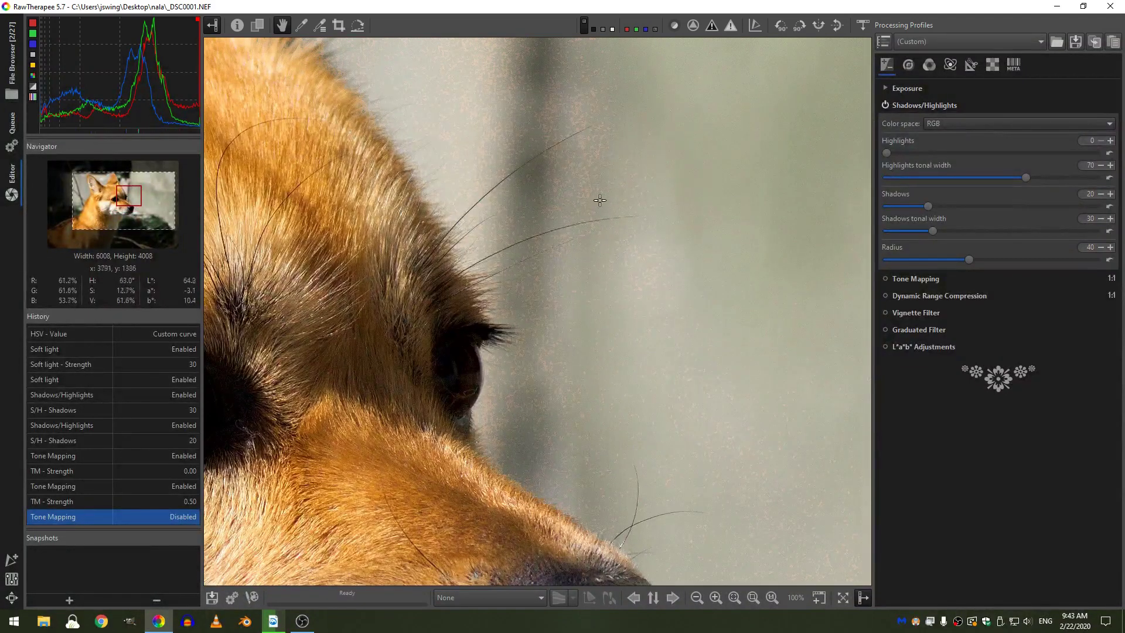
scroll(627, 143, "up", 2)
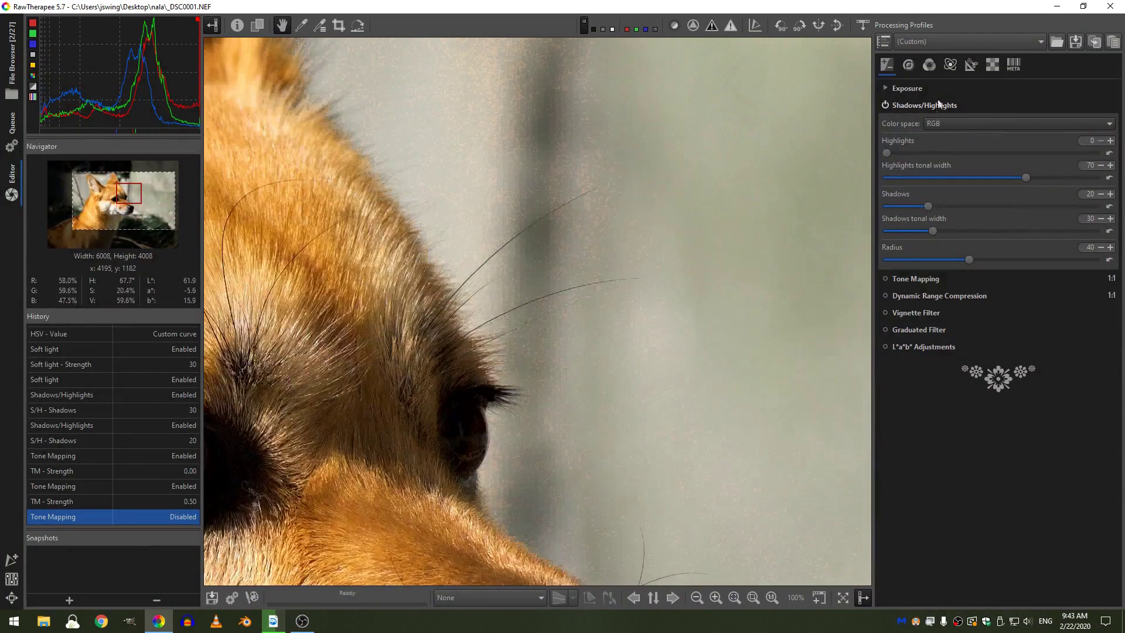
Lower the peak on the HSV Equalizer's Value curve, then fit the whole photo in view.
left_click(930, 65)
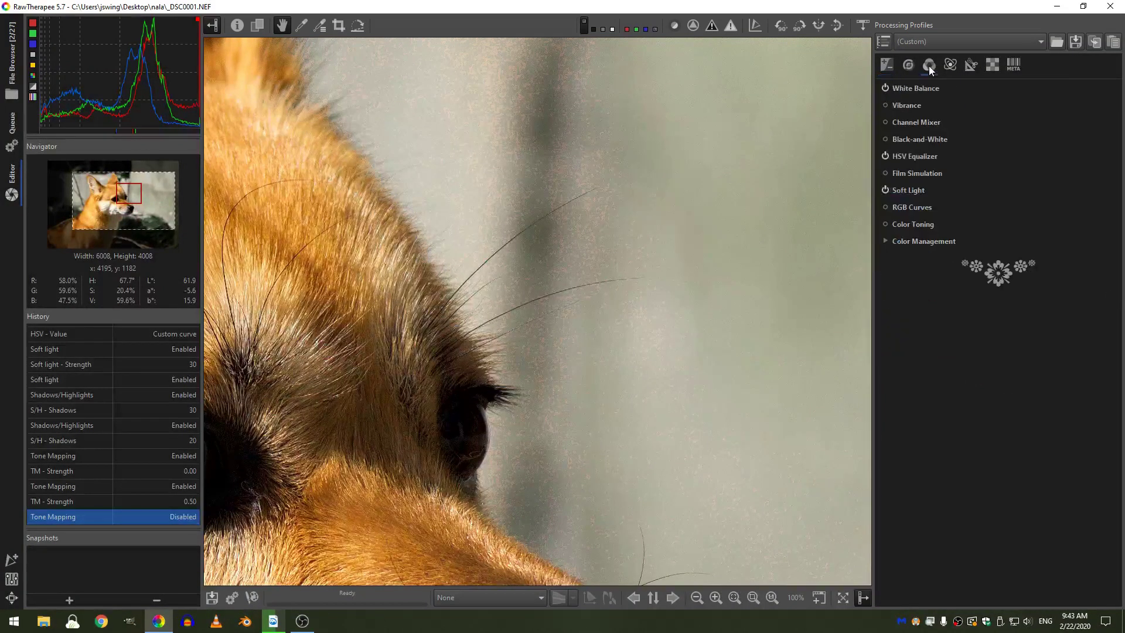
left_click(912, 155)
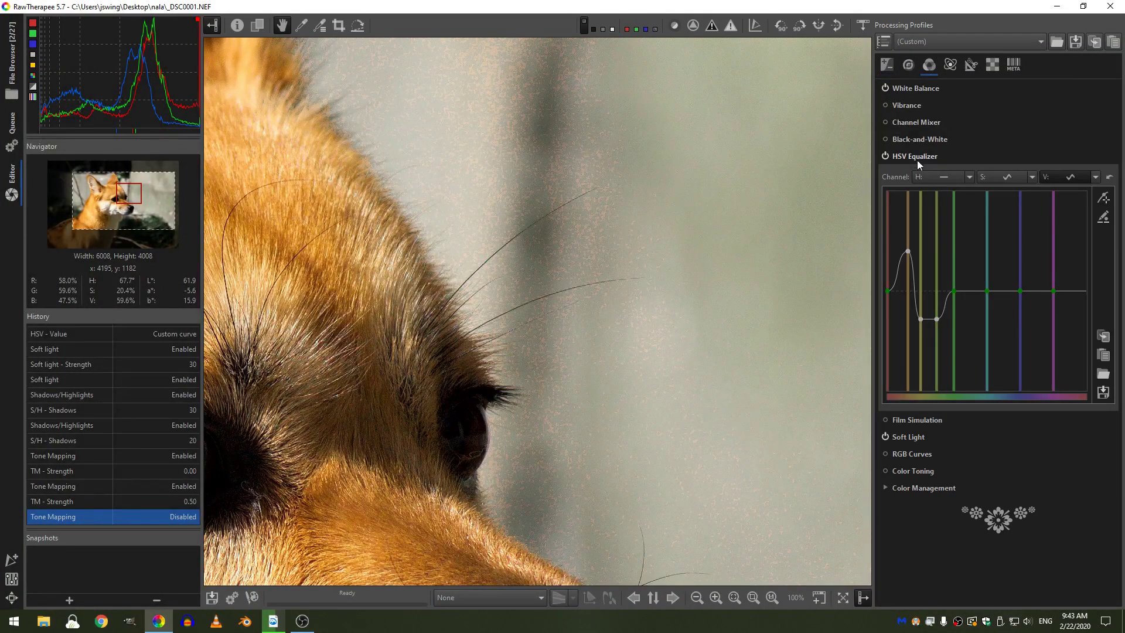
left_click_drag(906, 201, 918, 242)
left_click_drag(810, 406, 691, 281)
left_click(753, 597)
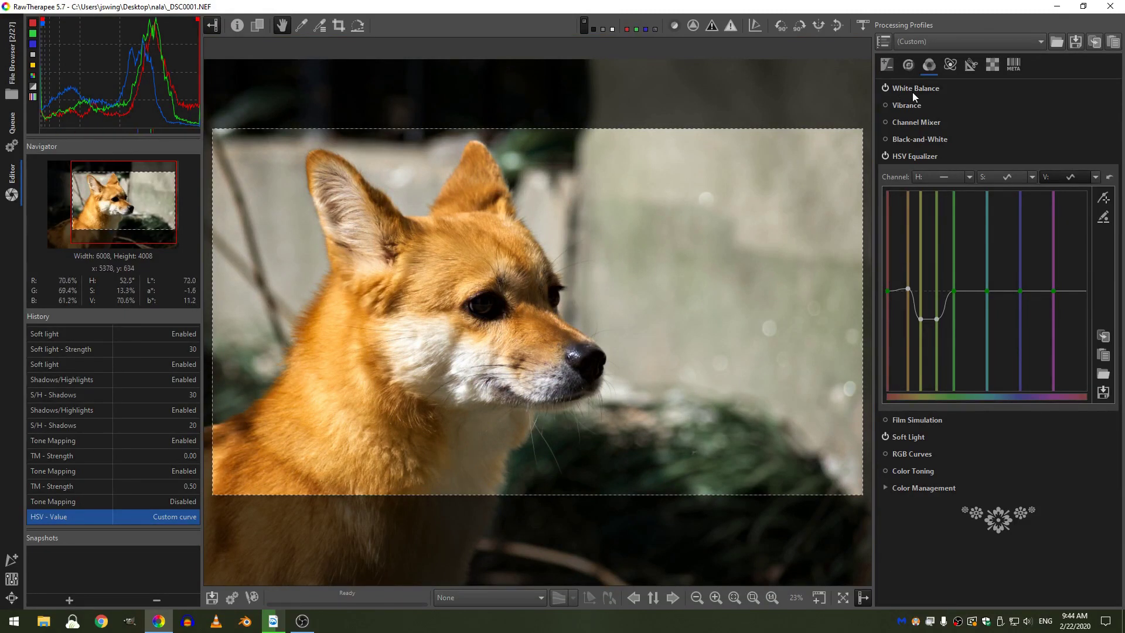
Enable Tone Mapping on the Exposure tab and enter a Strength of 0.
left_click(921, 153)
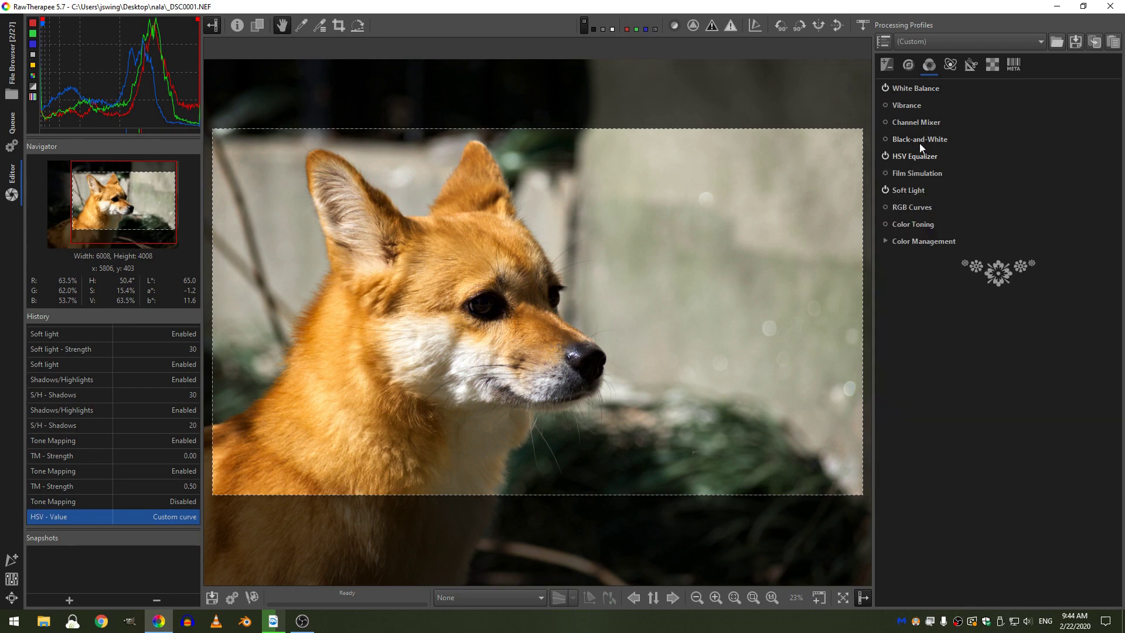
left_click(887, 65)
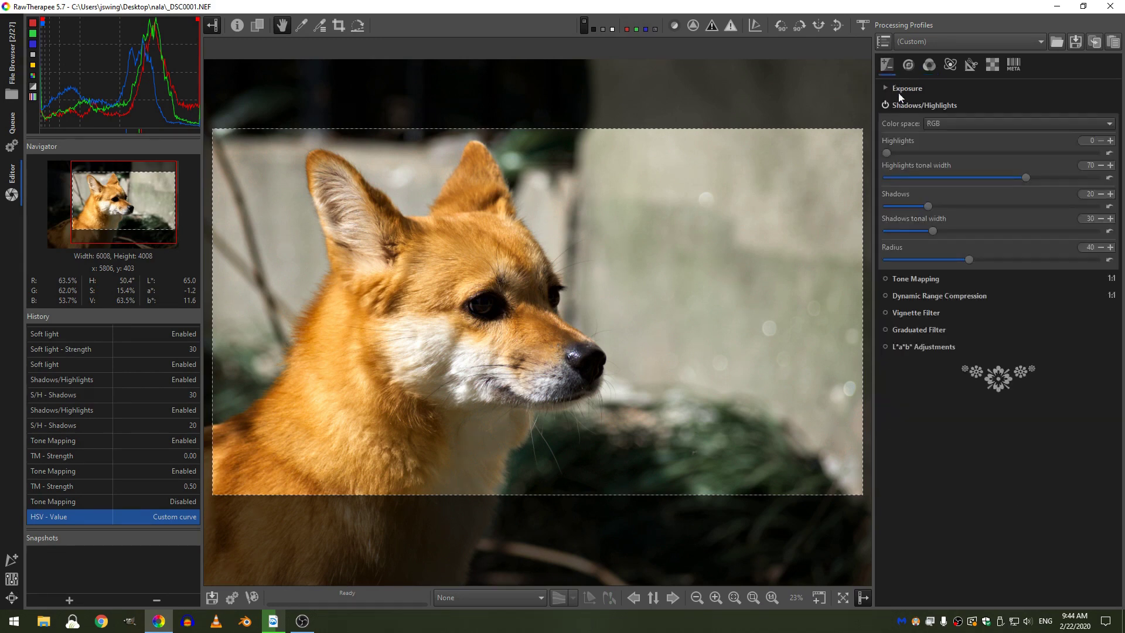
left_click(885, 279)
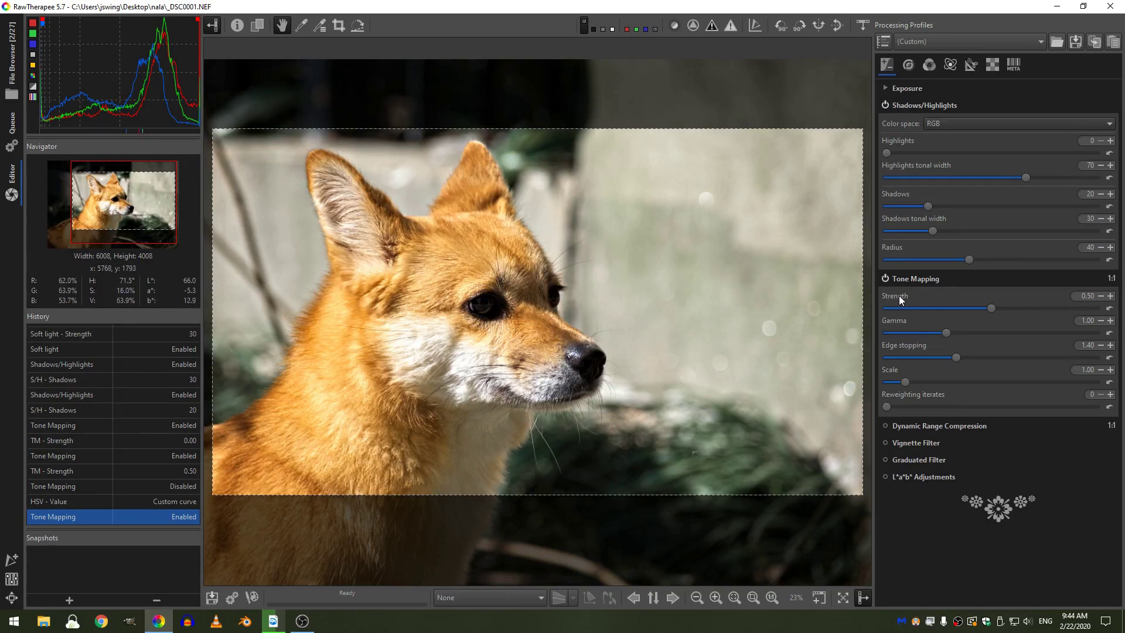
double_click(1088, 296)
type("00")
key("Return")
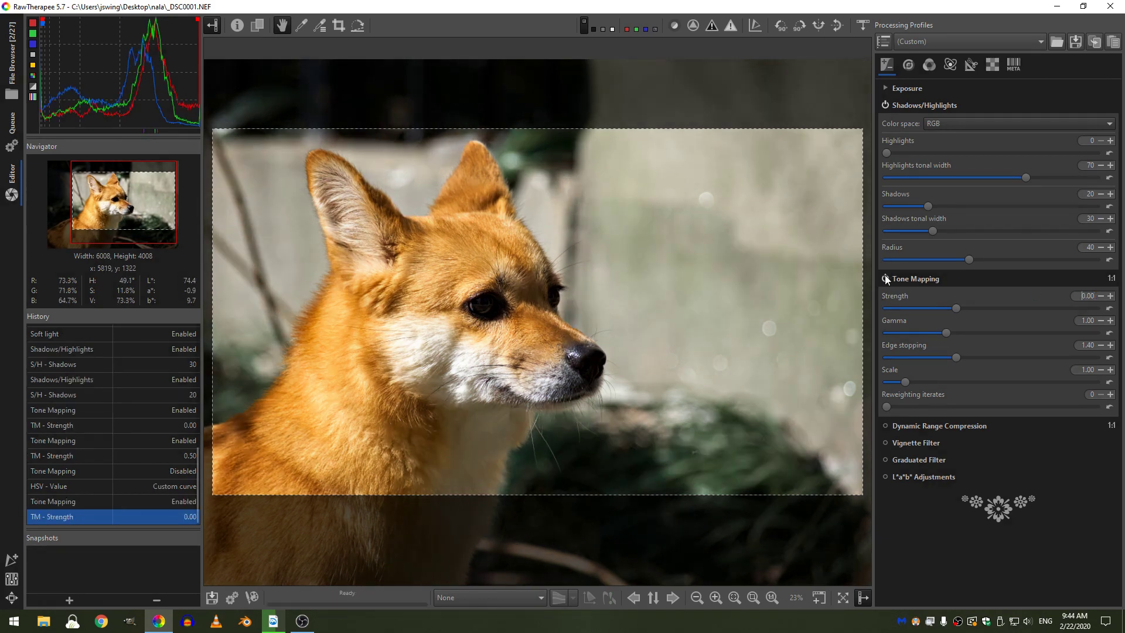
Adjust Tone Mapping Strength to 0.10 and toggle it off and on to compare.
left_click(885, 278)
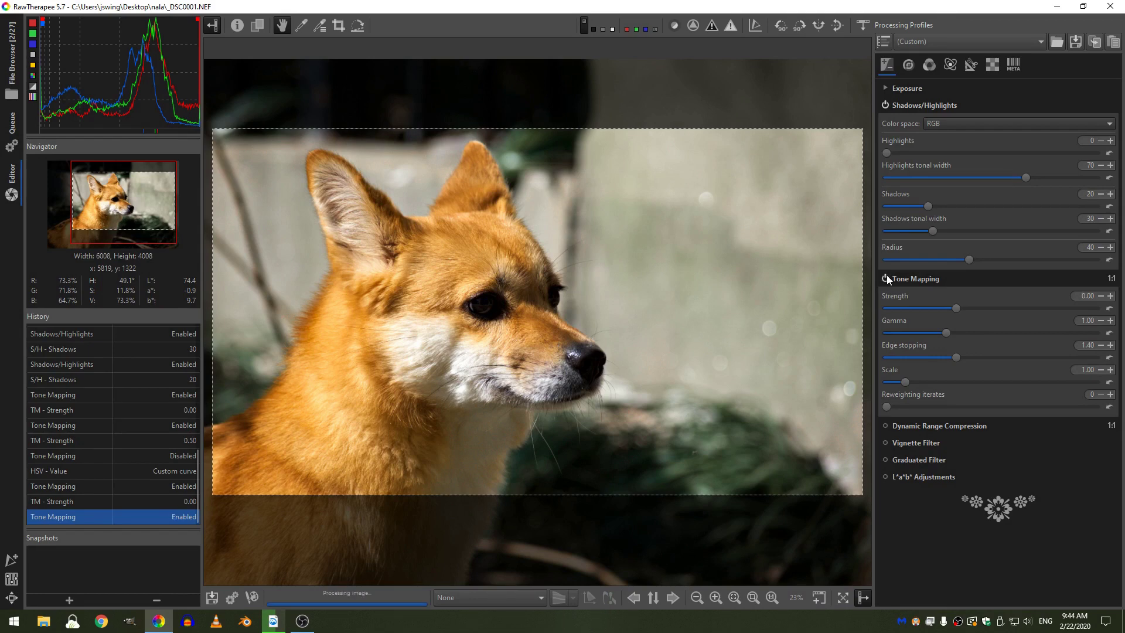
left_click(916, 307)
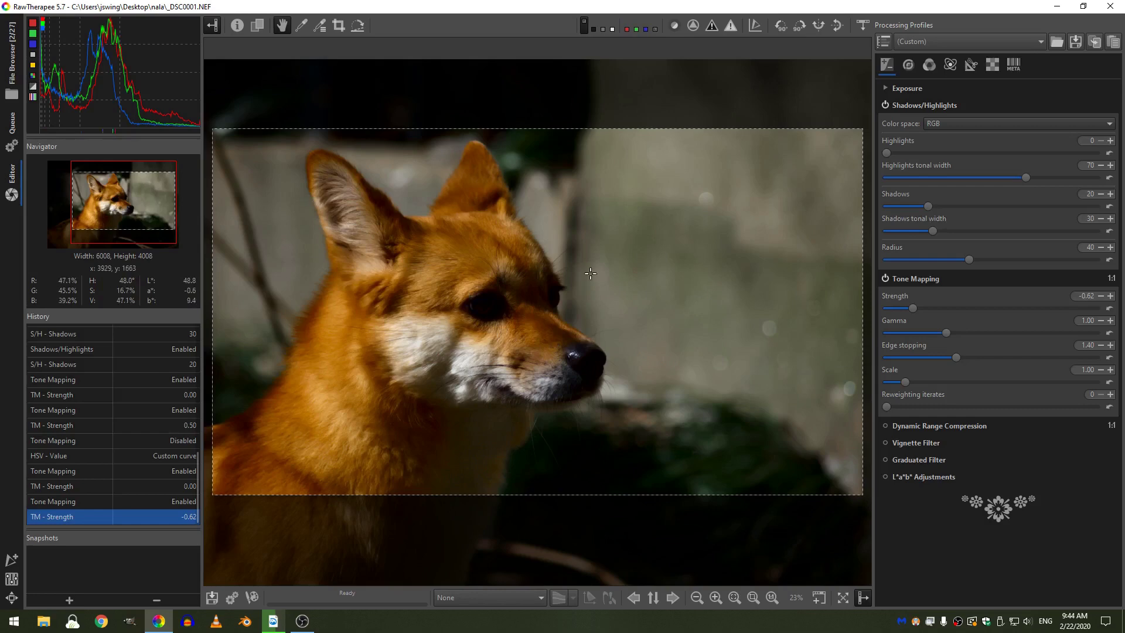
left_click(982, 308)
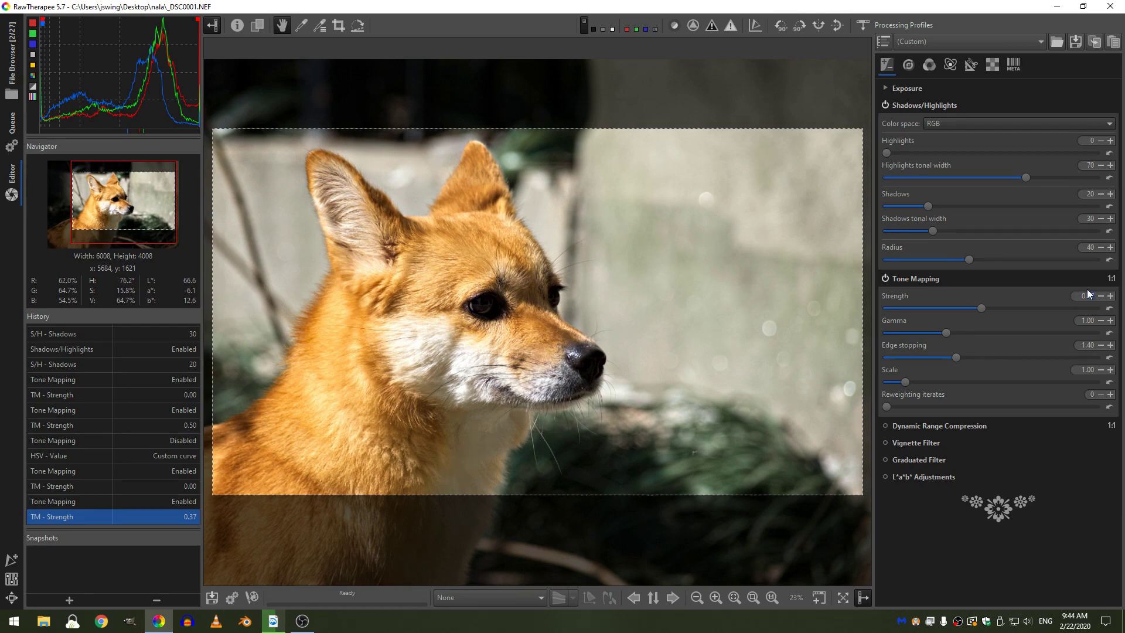
scroll(1088, 293, "down", 5)
double_click(885, 278)
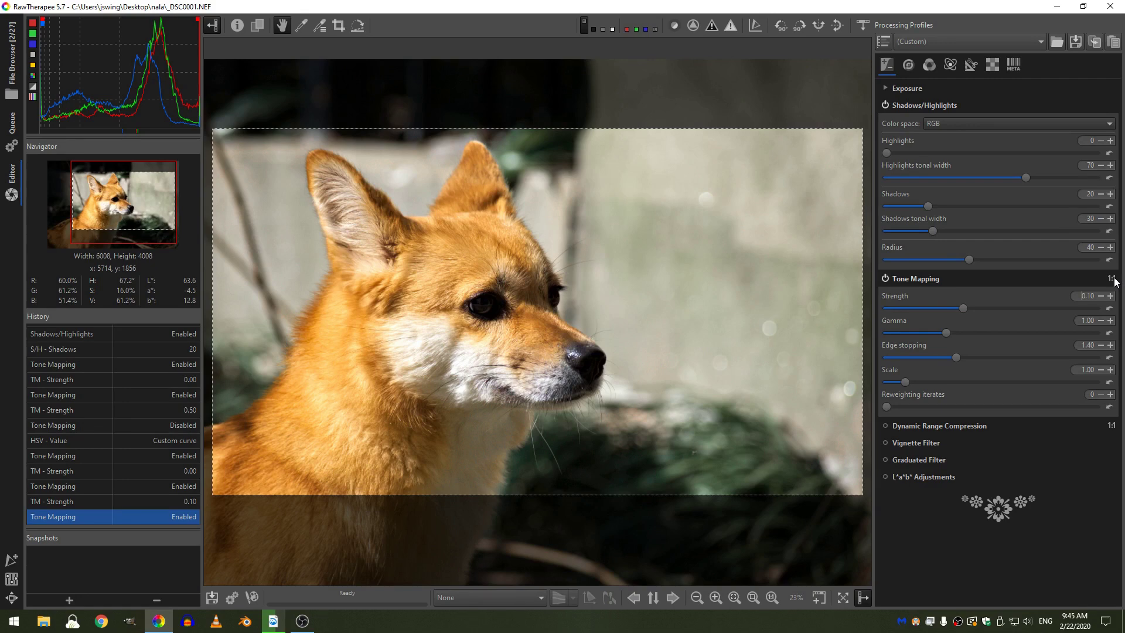
mouse_move(1115, 281)
left_click(886, 279)
left_click(886, 279)
Add the edited _DSC0001.NEF to the processing queue.
left_click(232, 598)
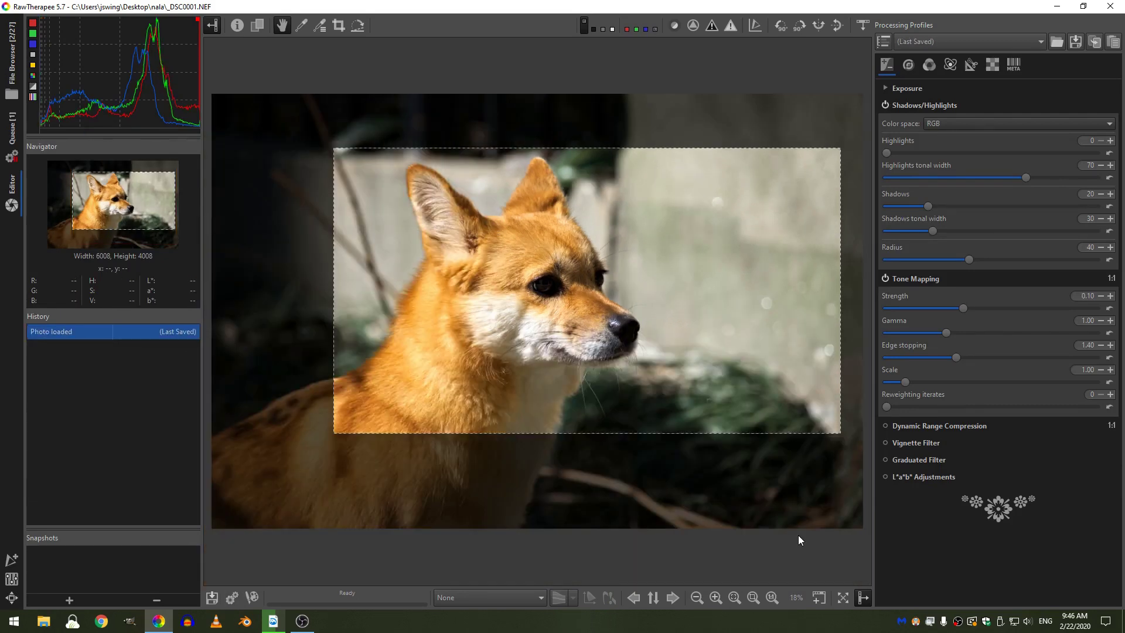